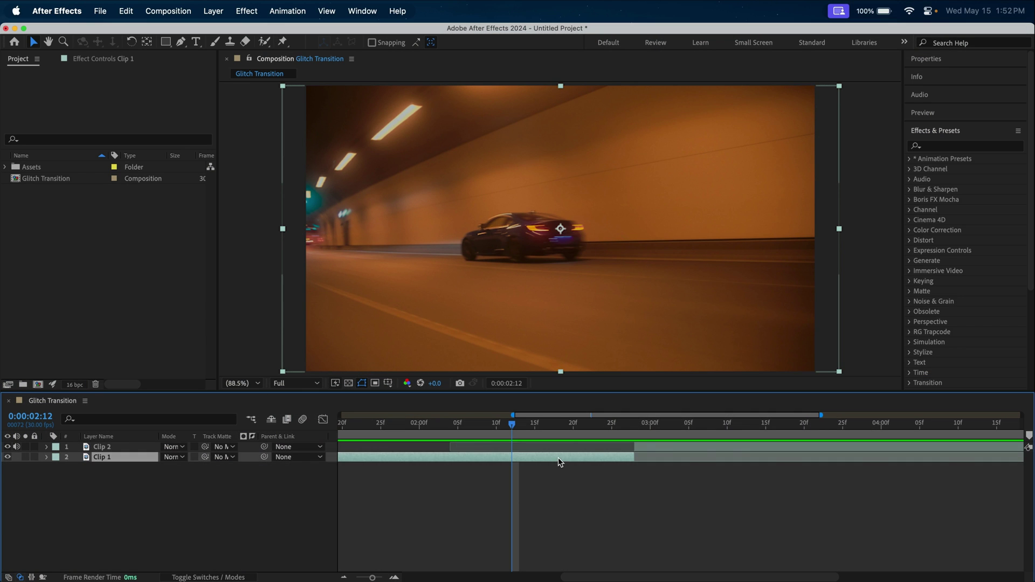
Place a composition marker at 0:00:02:24 and move to 0:00:03:02 for the second marker.
click(647, 449)
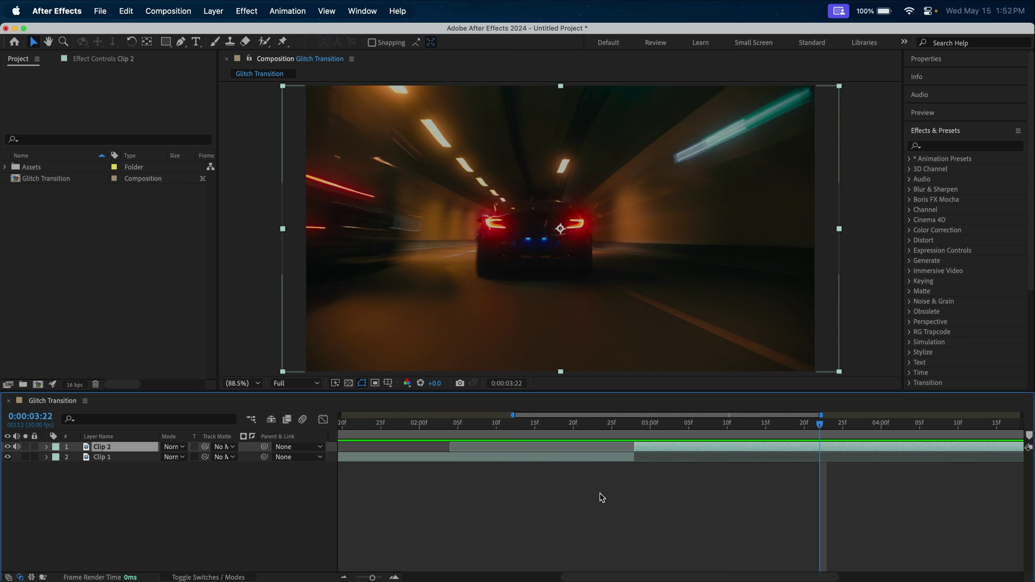
click(535, 427)
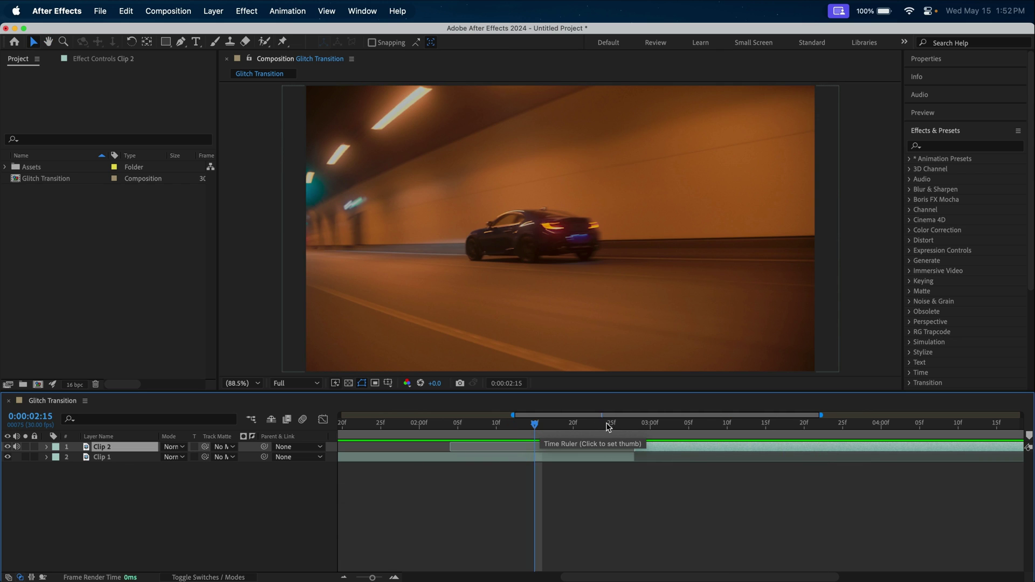
click(633, 423)
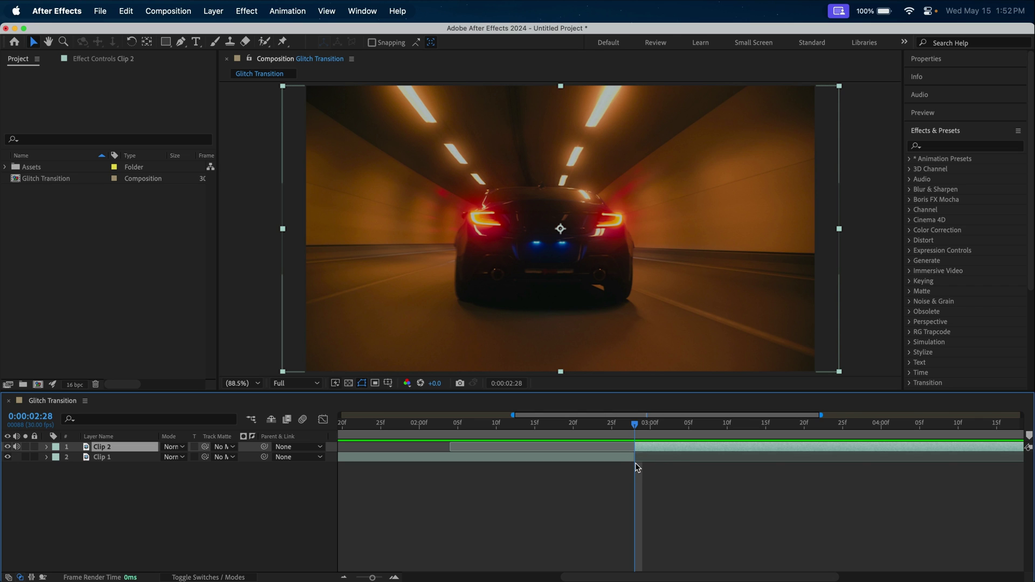
key(Page_Up)
key(Page_Up)
key(Page_Up)
key(Page_Up)
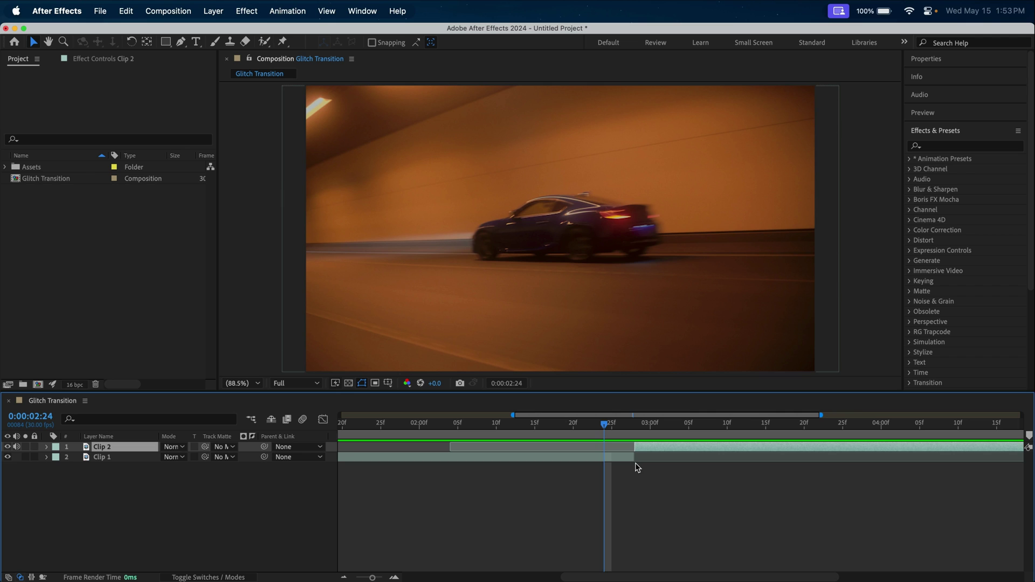
drag(1029, 437, 1005, 438)
click(636, 429)
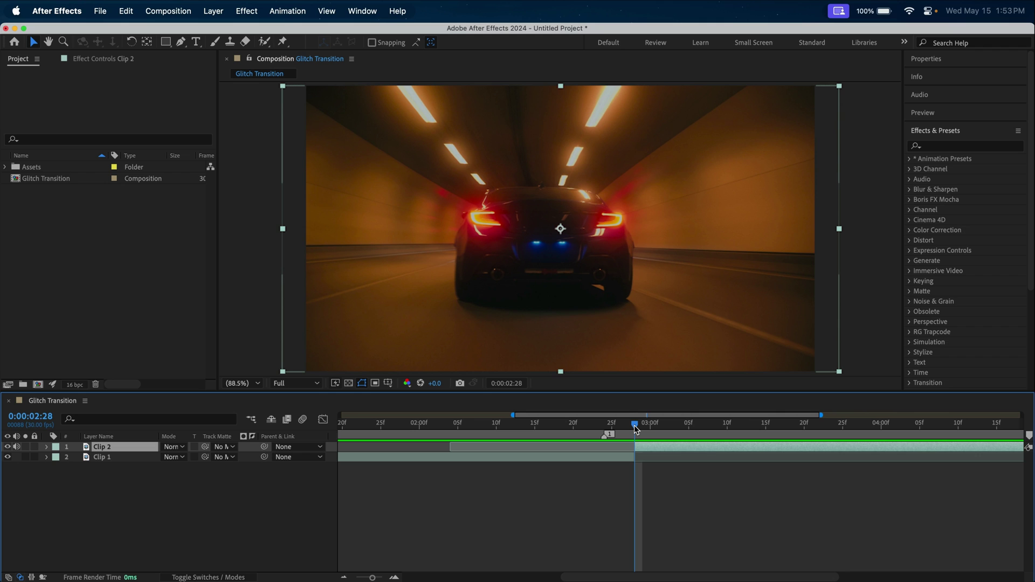
key(Page_Down)
key(Page_Down)
key(Page_Down)
key(Page_Down)
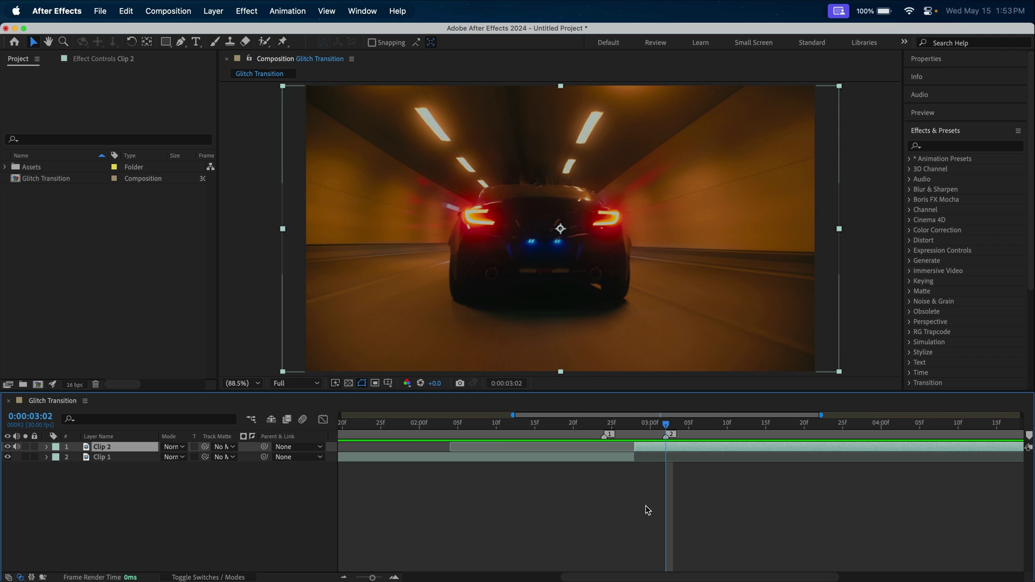
Create a new solid layer named Fractal Noise.
right_click(140, 472)
mouse_move(178, 475)
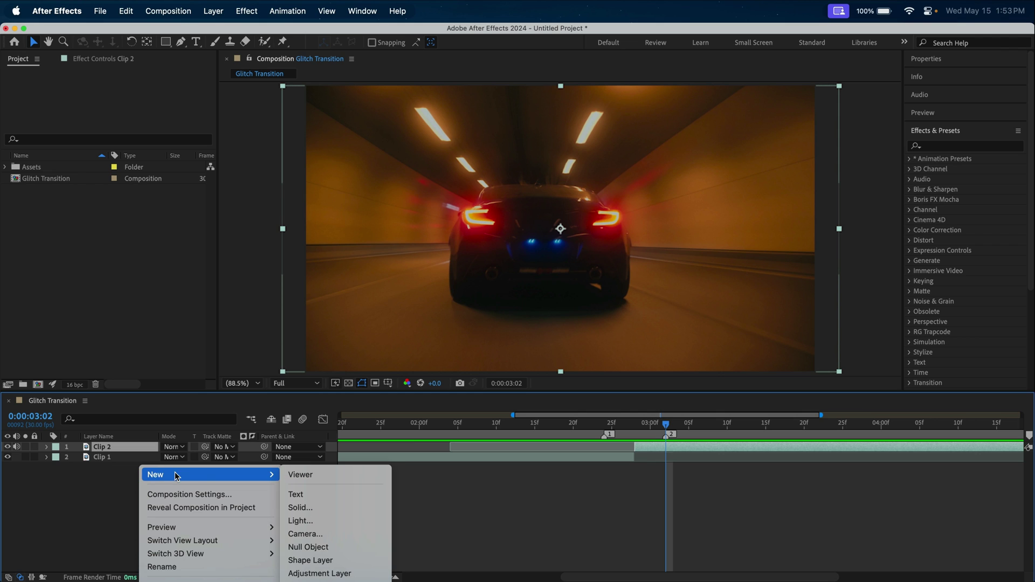
click(335, 507)
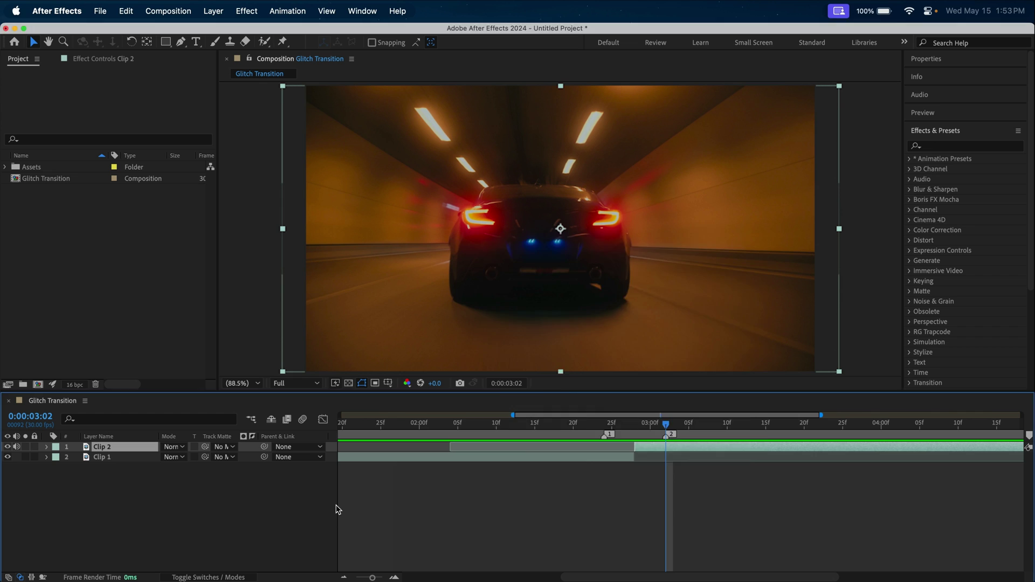
text(Fractal Noise)
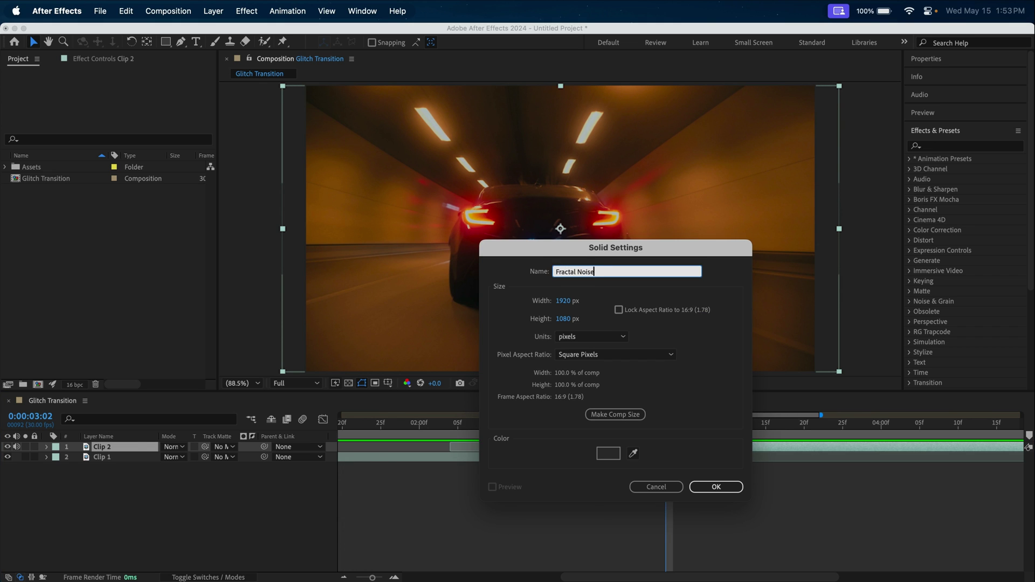
key(Return)
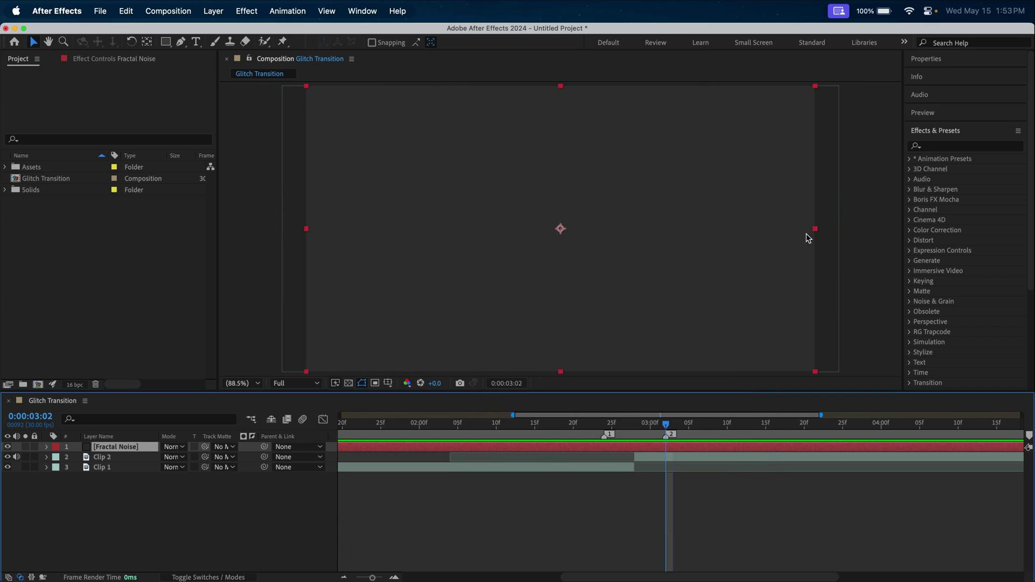
Apply the Fractal Noise effect to the Fractal Noise solid.
click(932, 149)
text(fractal)
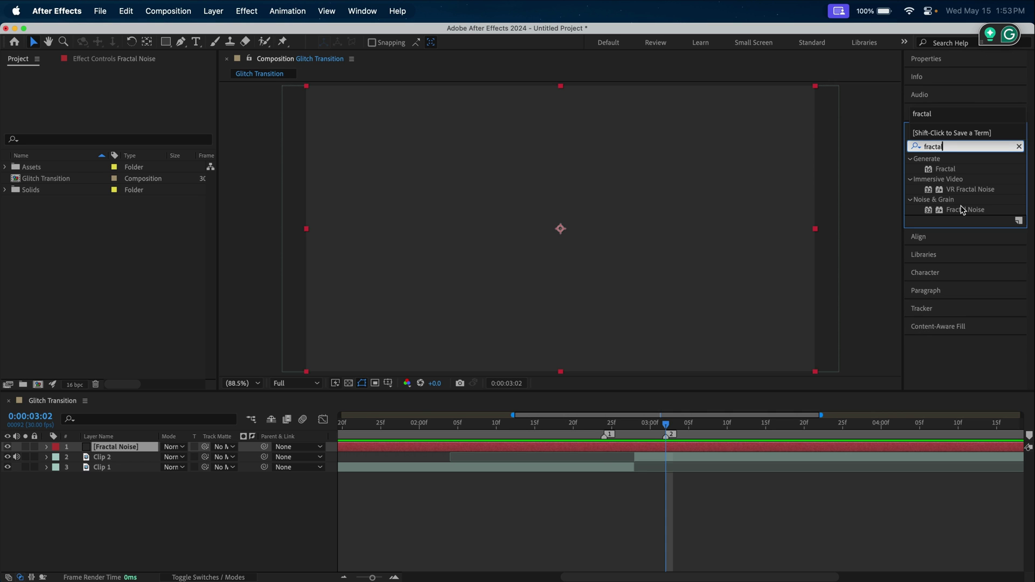
drag(965, 209, 665, 211)
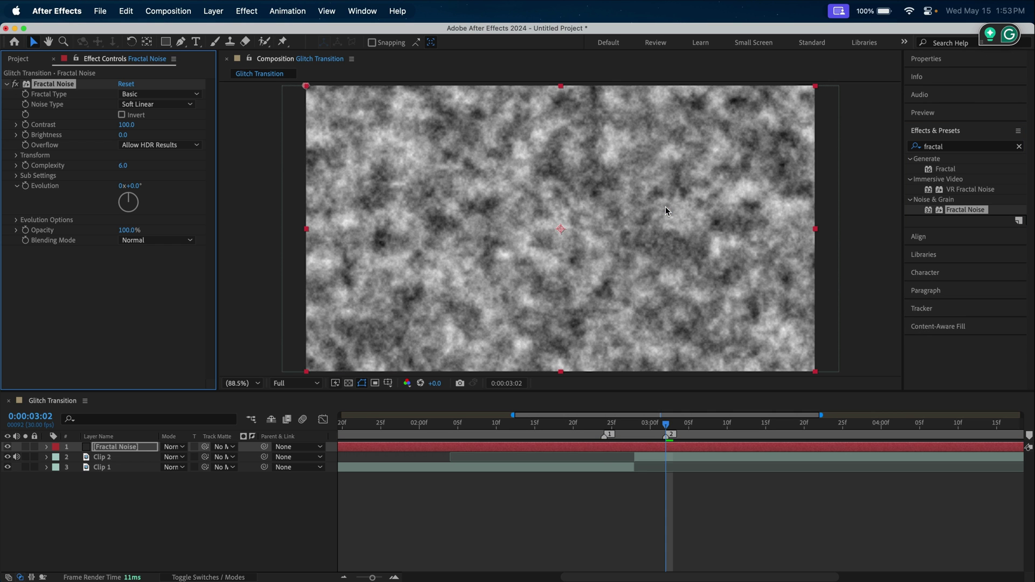
Set Fractal Noise to Block type with Contrast 200 and Brightness -10.
click(64, 274)
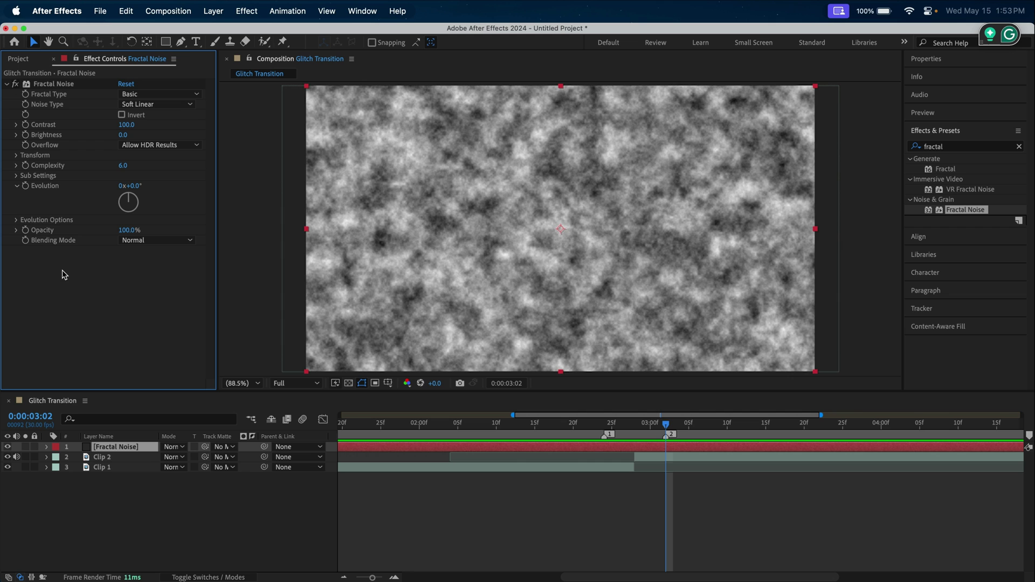
click(162, 106)
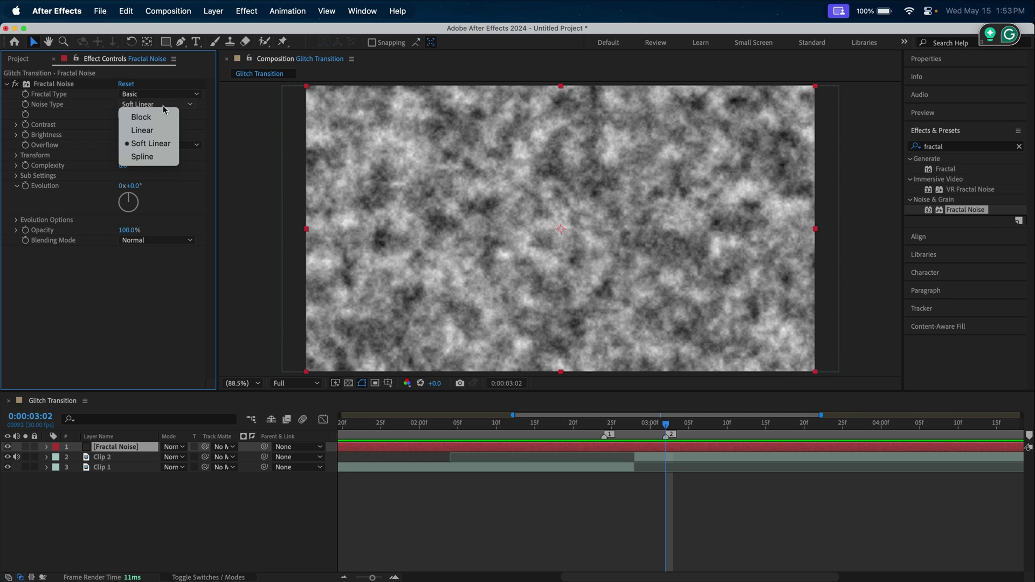
click(141, 117)
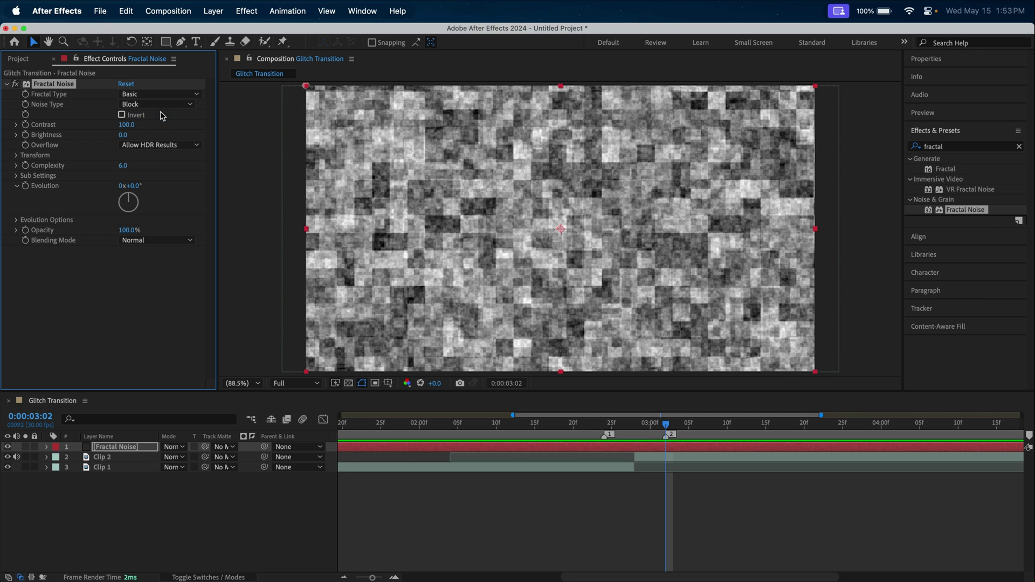
click(130, 125)
text(200)
key(Tab)
text(-)
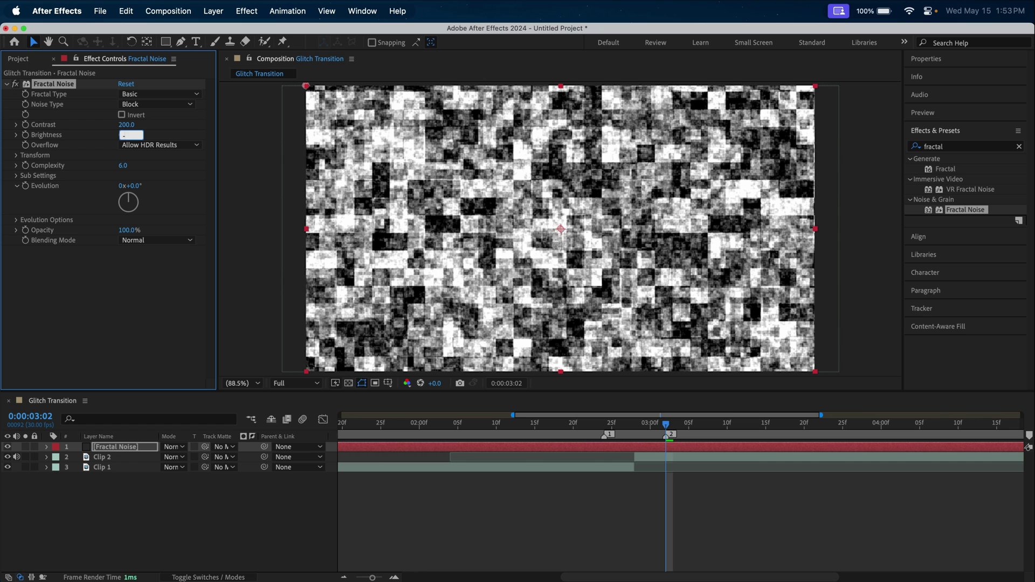
key(Return)
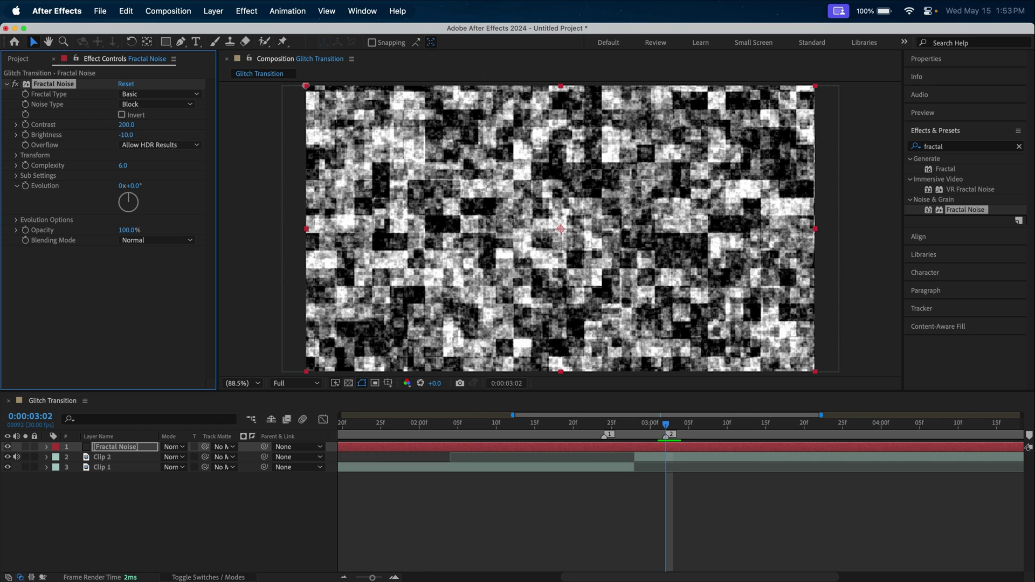
Turn off Uniform Scaling and set Scale Width 4000, Scale Height 800.
click(17, 155)
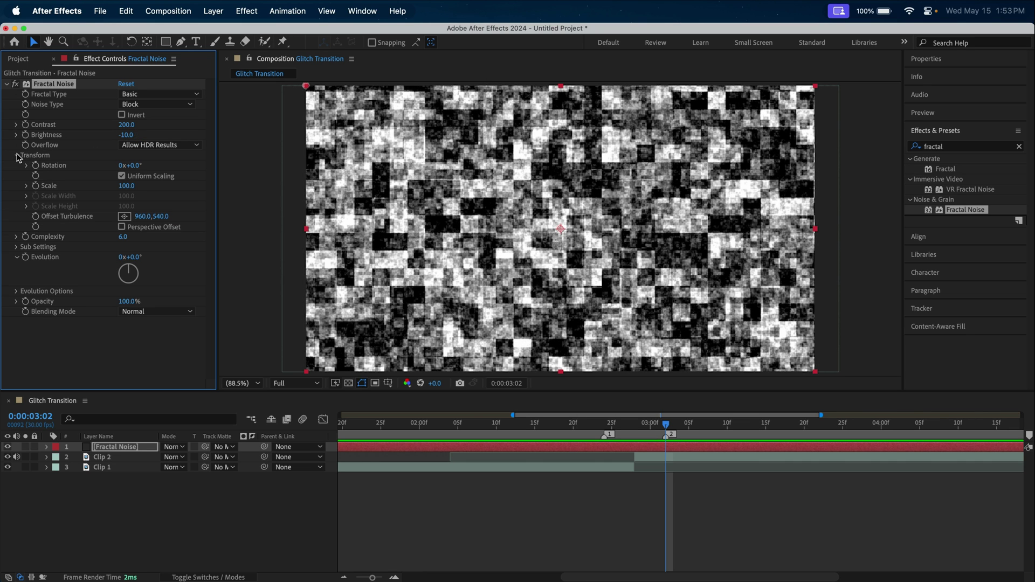
click(122, 176)
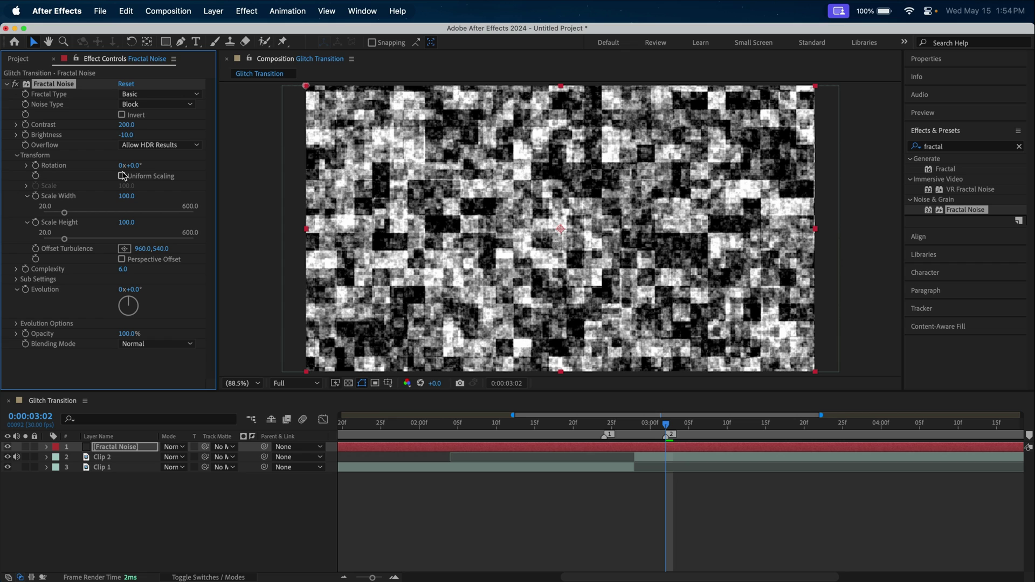
click(128, 196)
text(40)
key(Tab)
text(800)
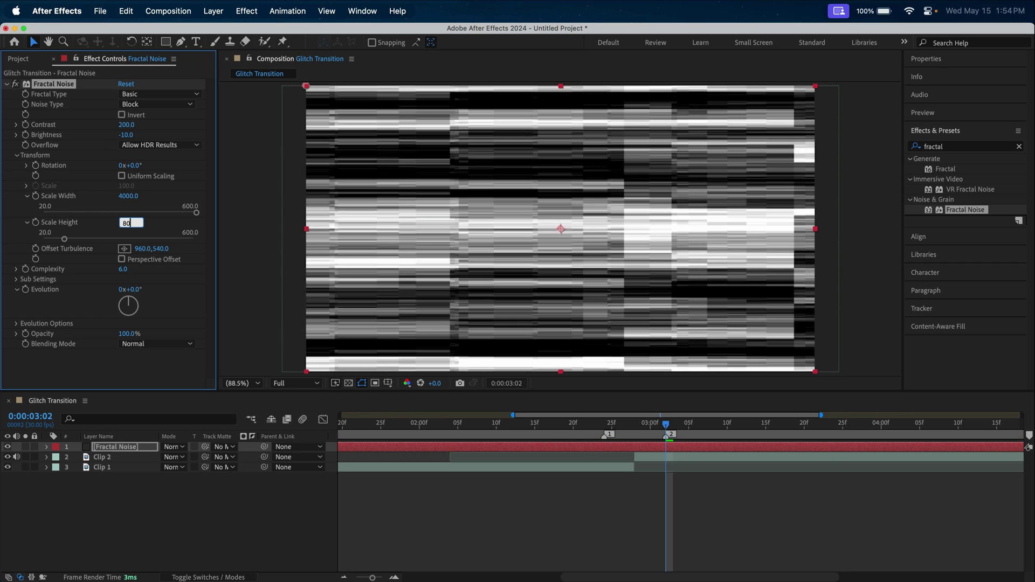
key(Return)
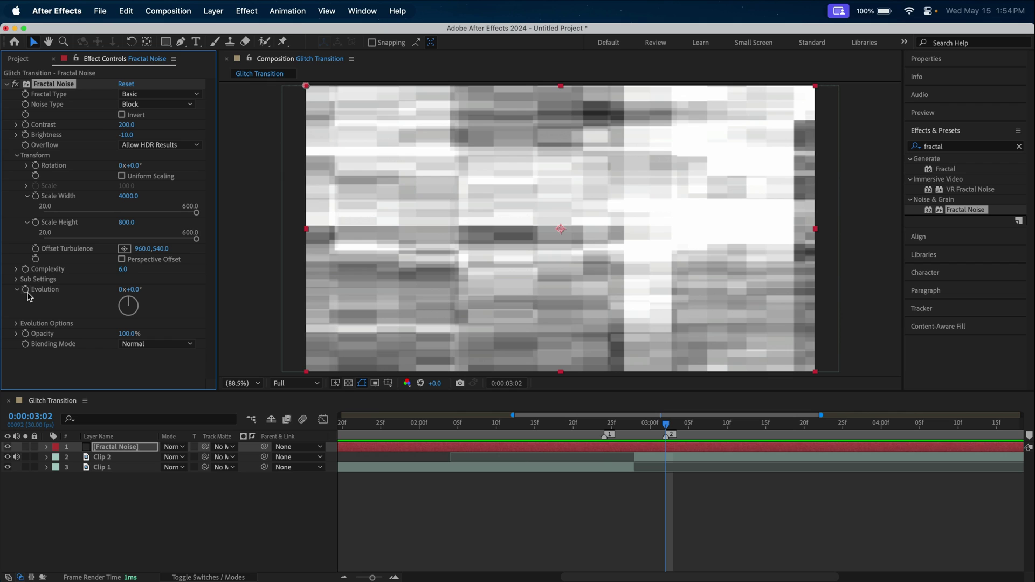
Give Evolution the expression time*2000 and preview the noise from 0:00:01:22.
alt+click(26, 292)
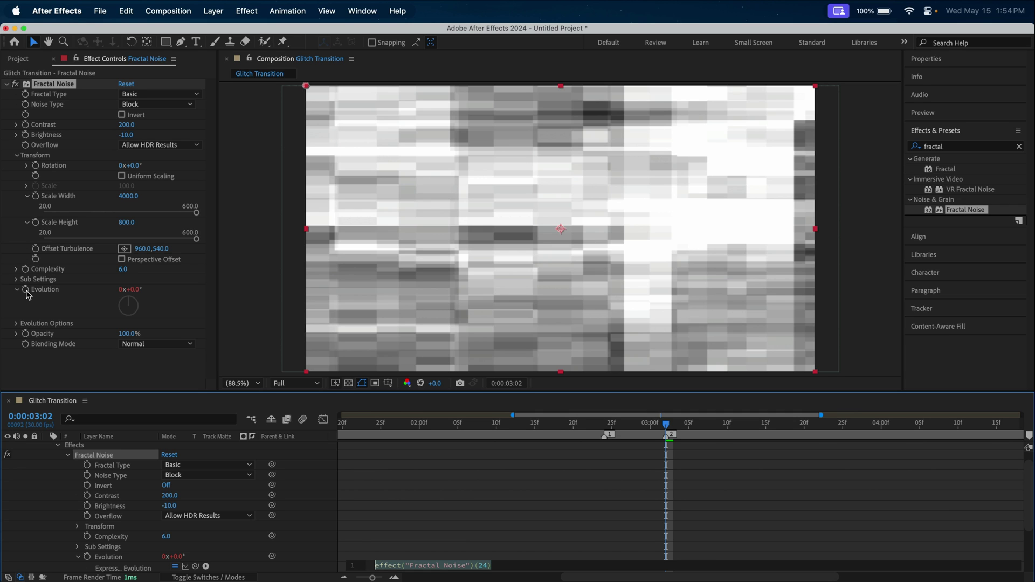
scroll(505, 502, down, 1)
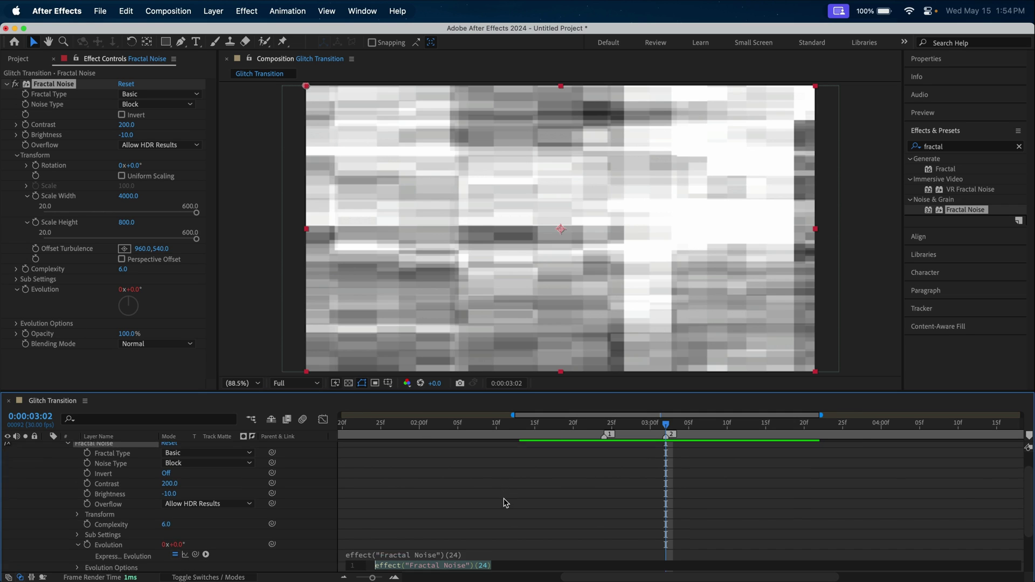
scroll(503, 498, down, 5)
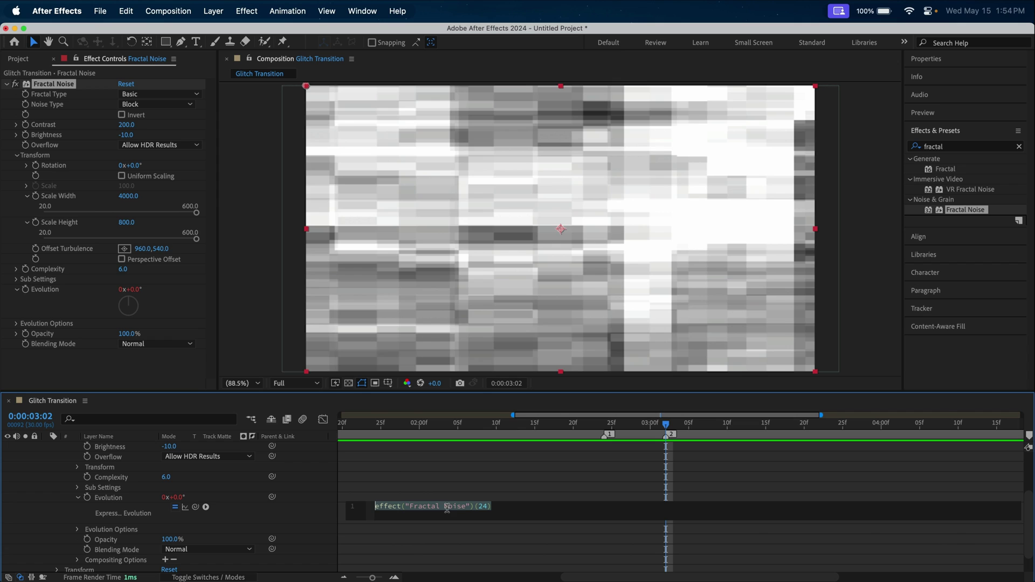
key(BackSpace)
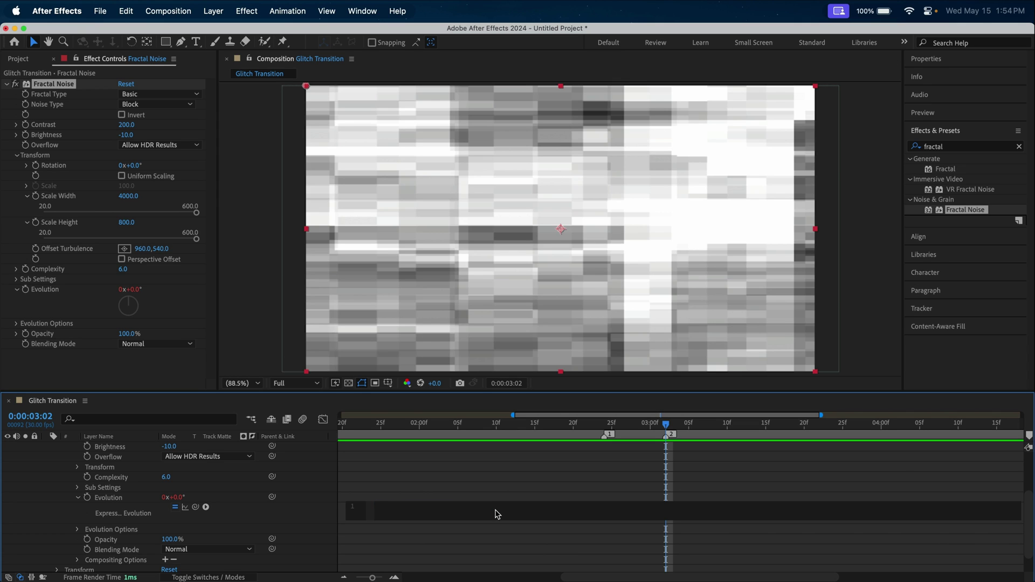
text(time*2000)
click(481, 491)
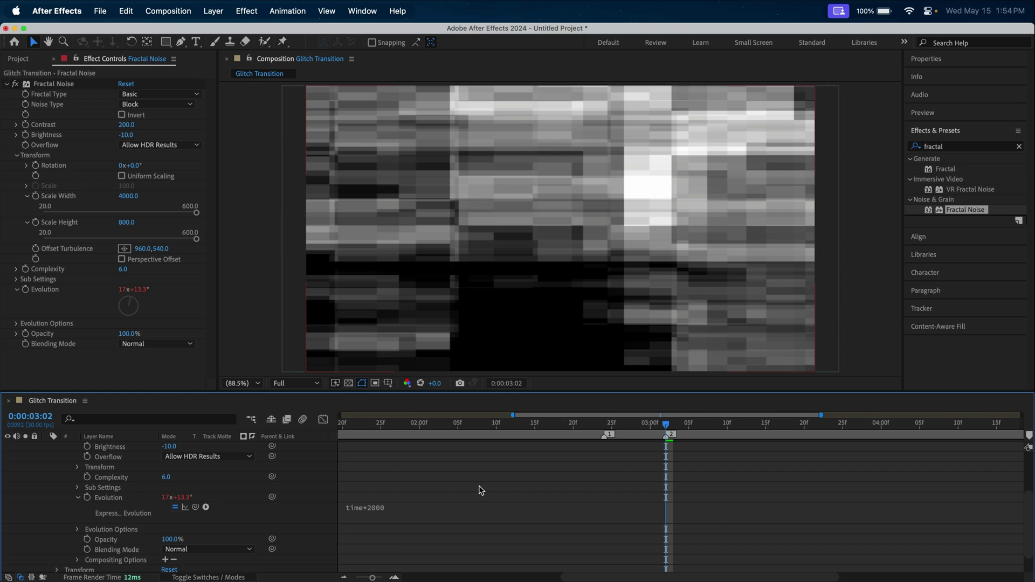
drag(370, 431, 358, 432)
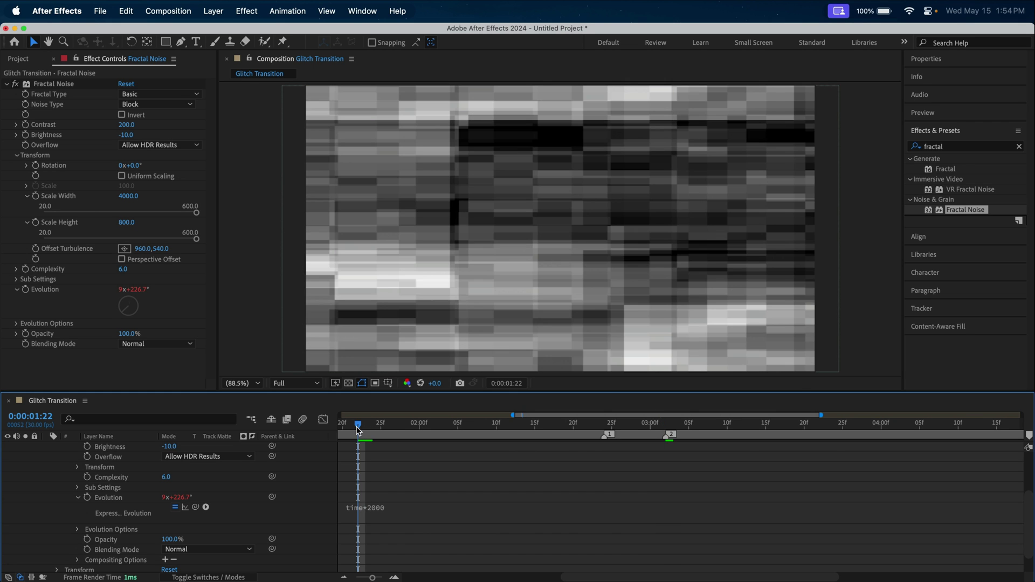
key(space)
key(space)
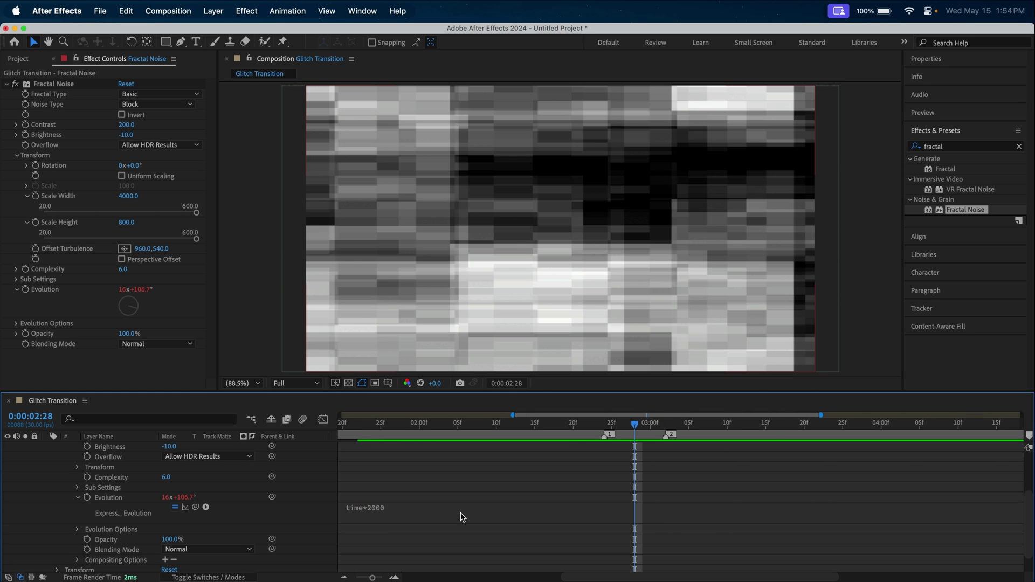
Pre-compose the Fractal Noise layer into Fractal Comp and turn off its visibility.
scroll(171, 488, up, 5)
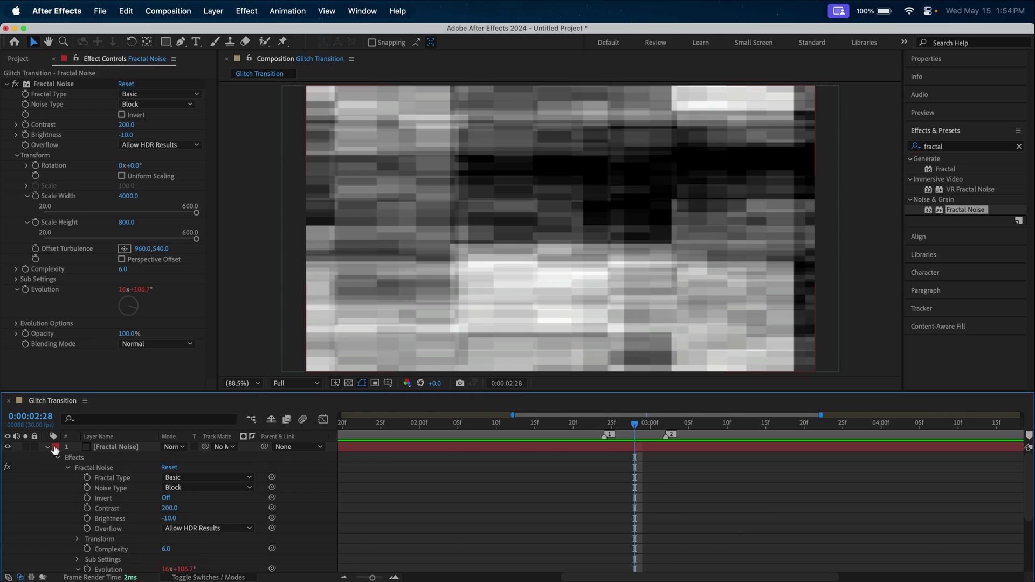
click(48, 447)
right_click(115, 451)
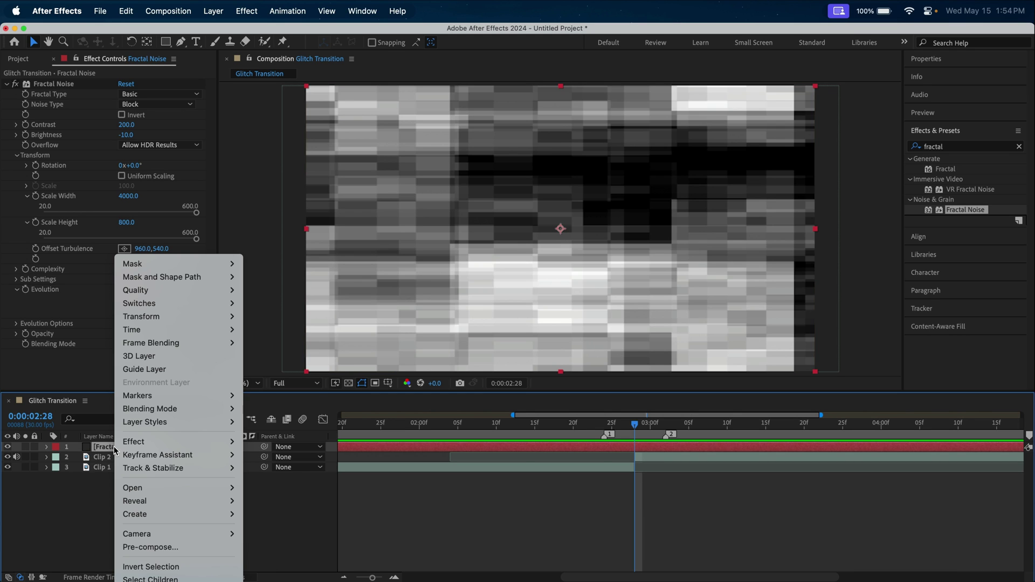
click(164, 548)
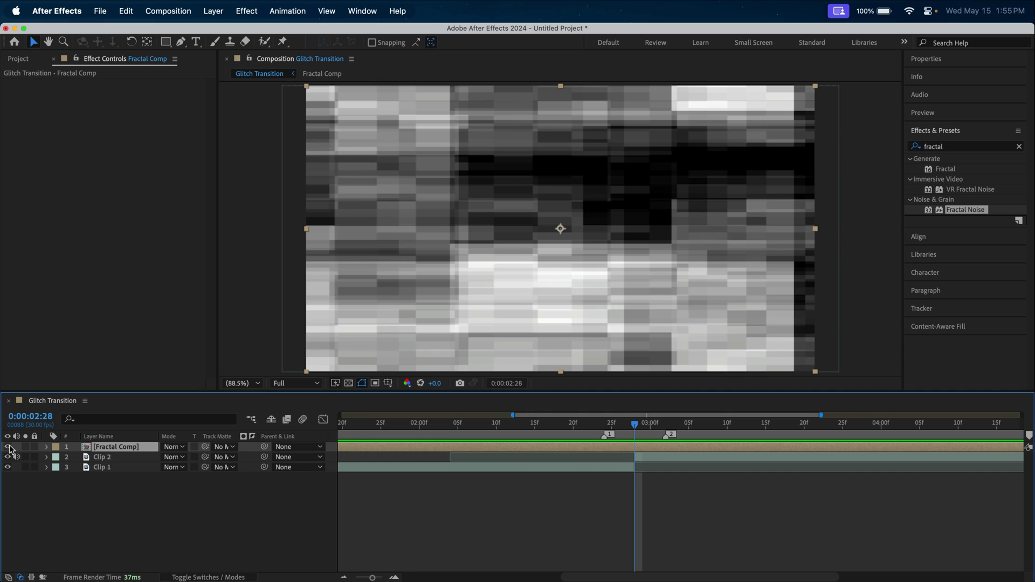
click(9, 448)
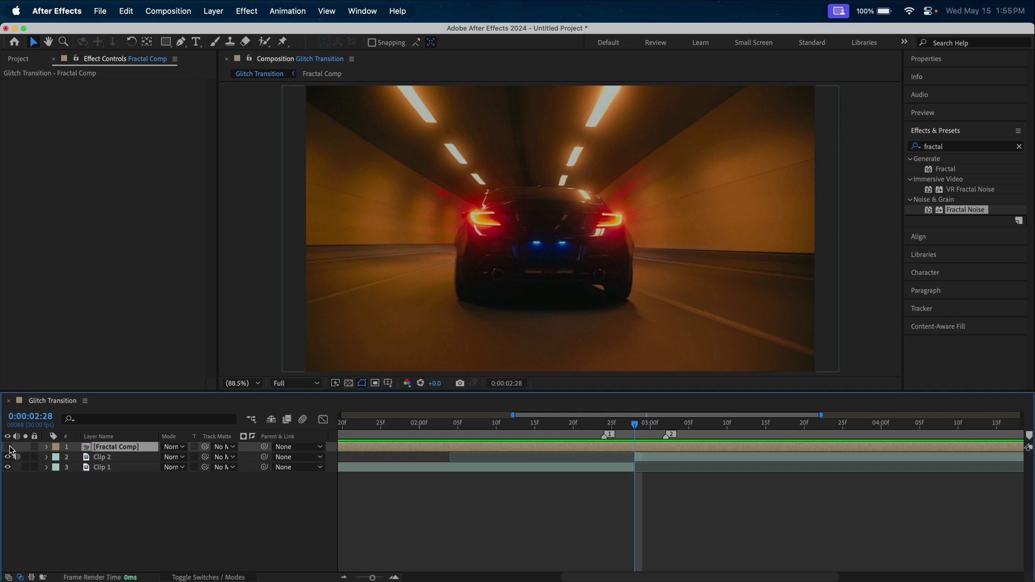
Add a new adjustment layer named Glitch Transition.
right_click(147, 481)
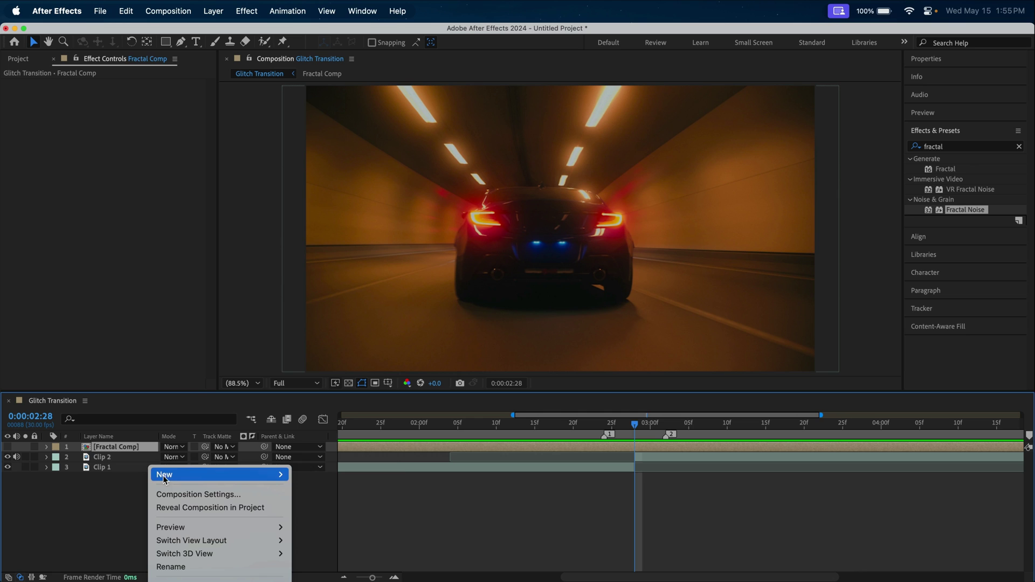
mouse_move(165, 480)
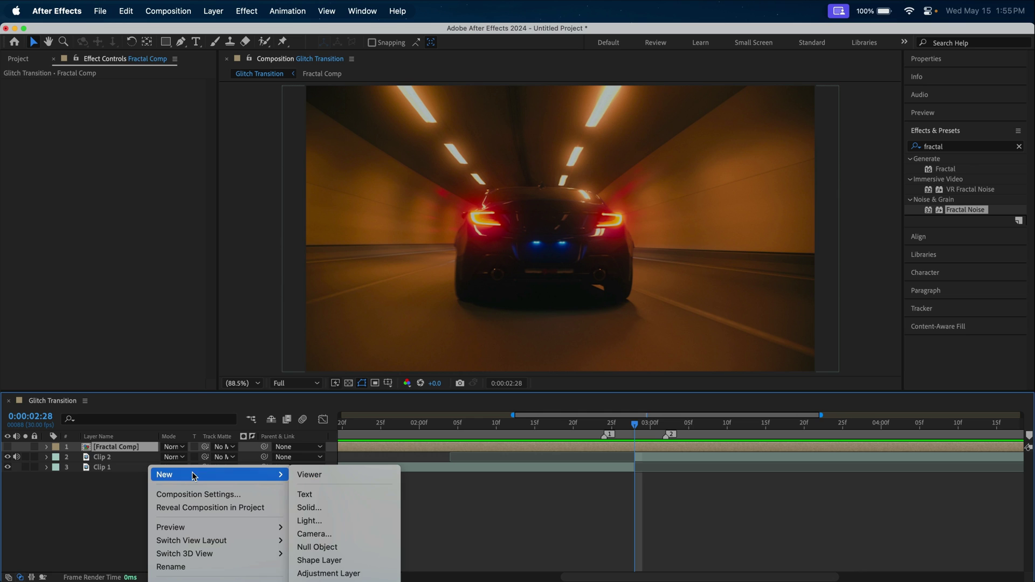
click(360, 572)
key(Return)
text(Glit)
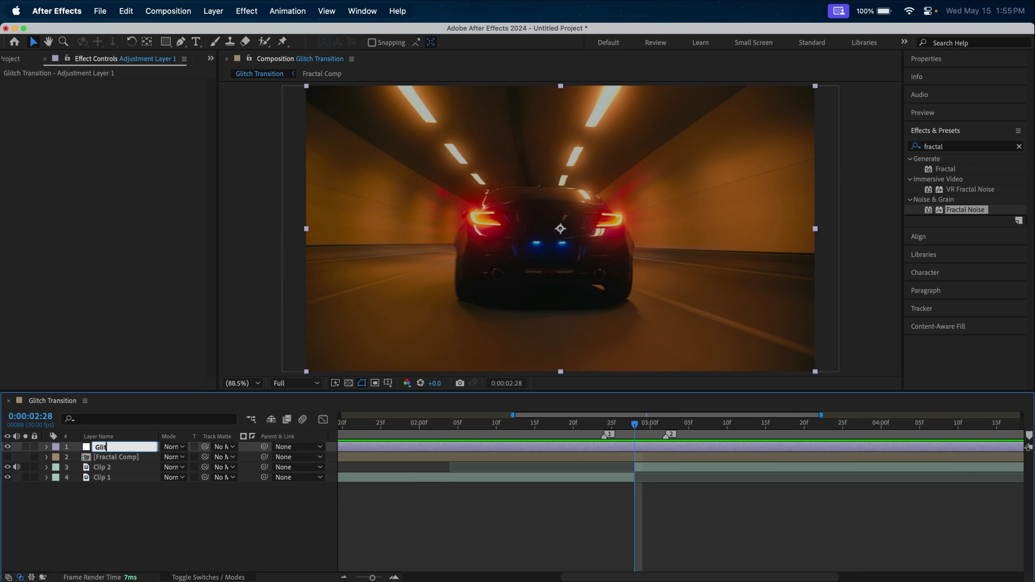
text(ch Transition)
key(Return)
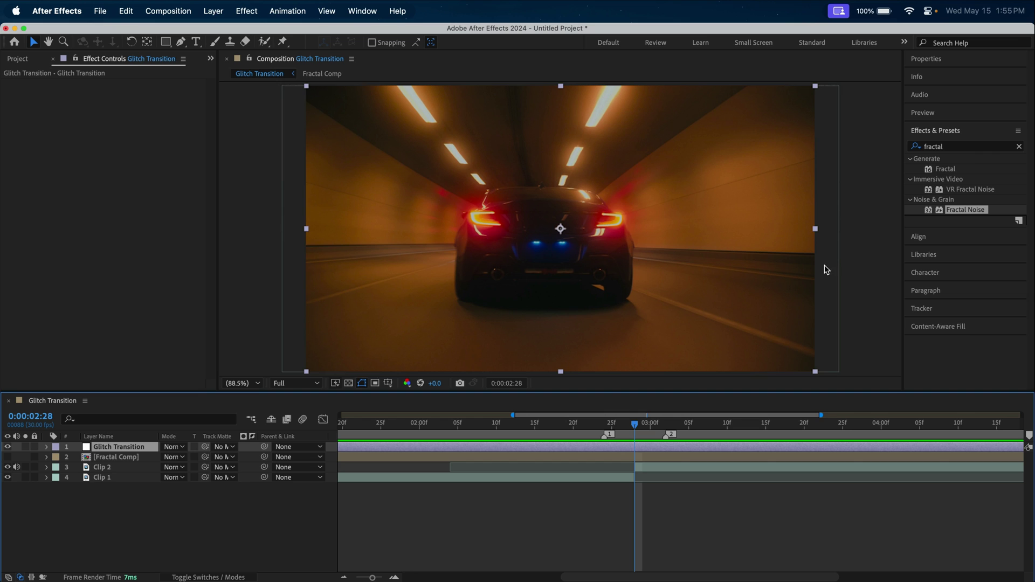
Apply Displacement Map using Fractal Comp, with horizontal 94 and vertical -37 displacement.
click(964, 152)
key(super+a)
text(displace)
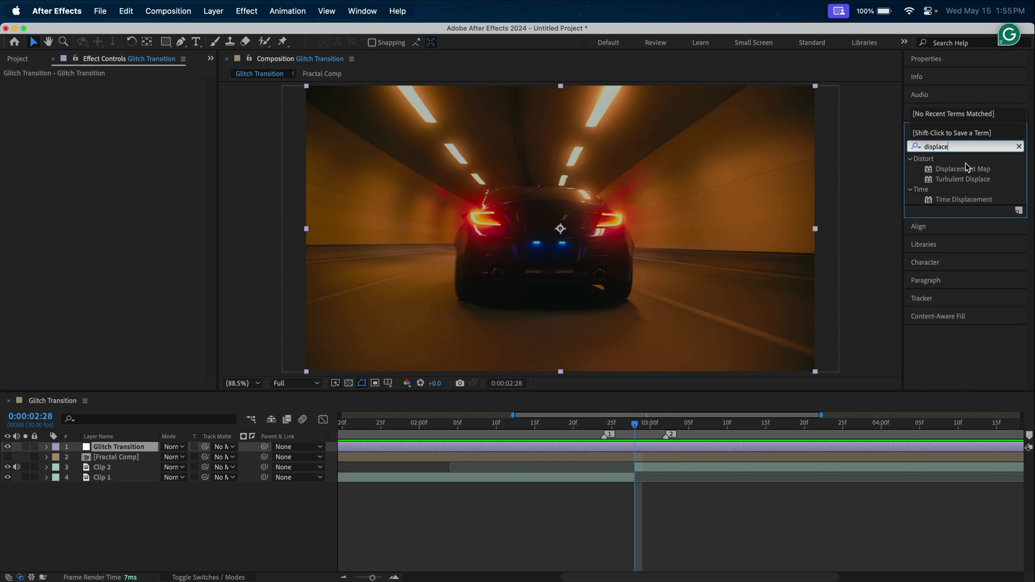
drag(967, 168, 637, 217)
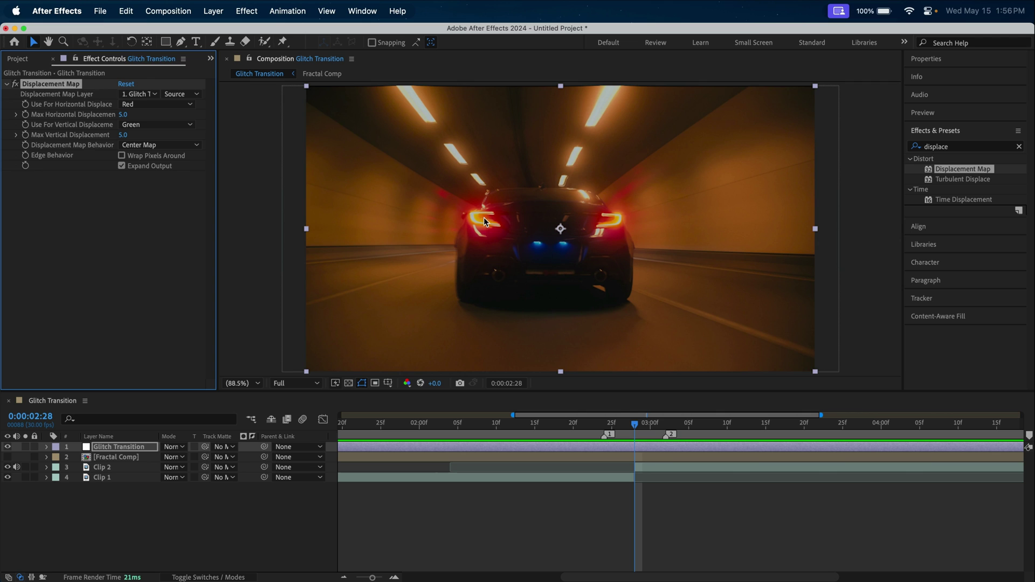
click(144, 94)
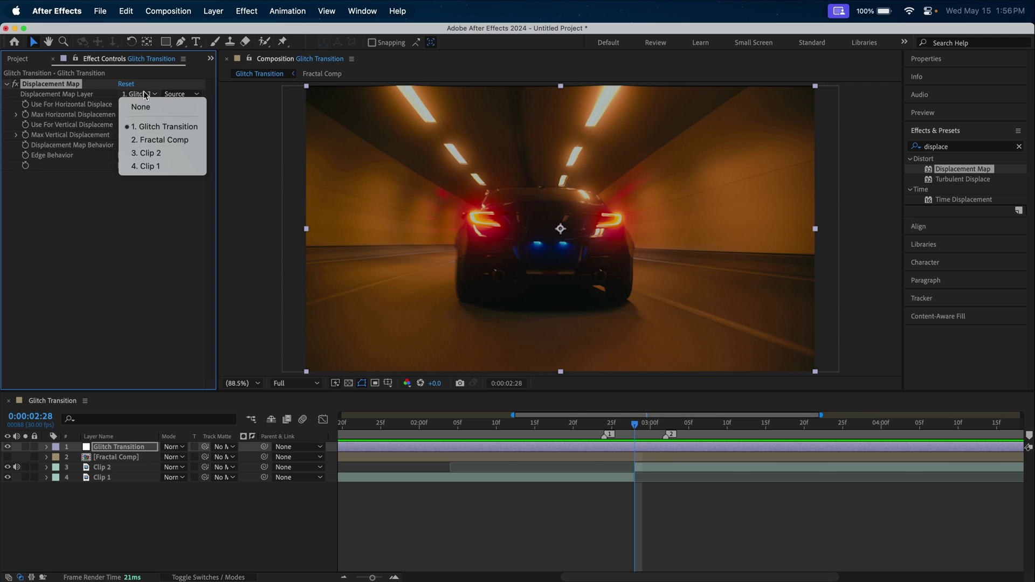
click(170, 140)
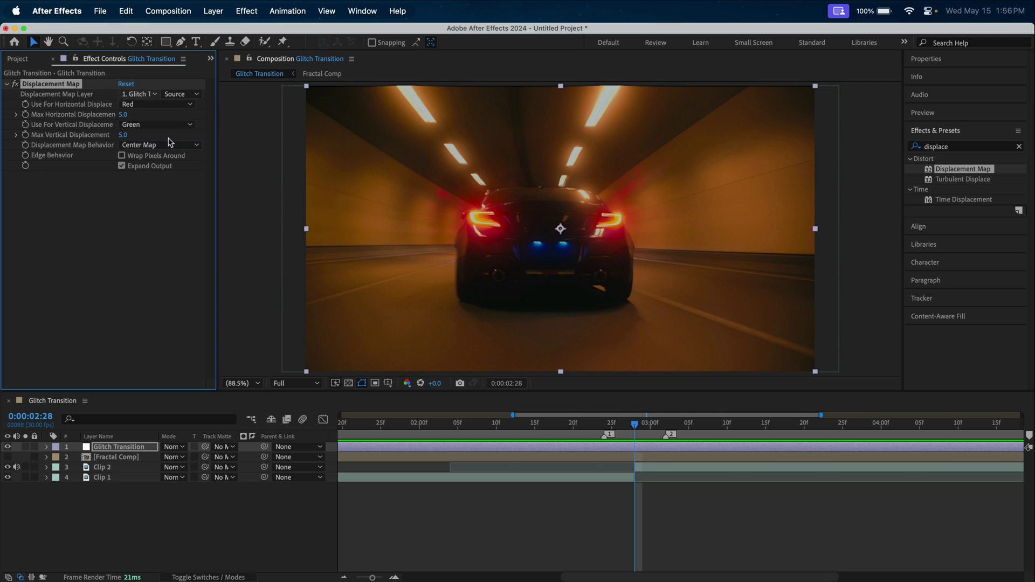
drag(122, 114, 181, 120)
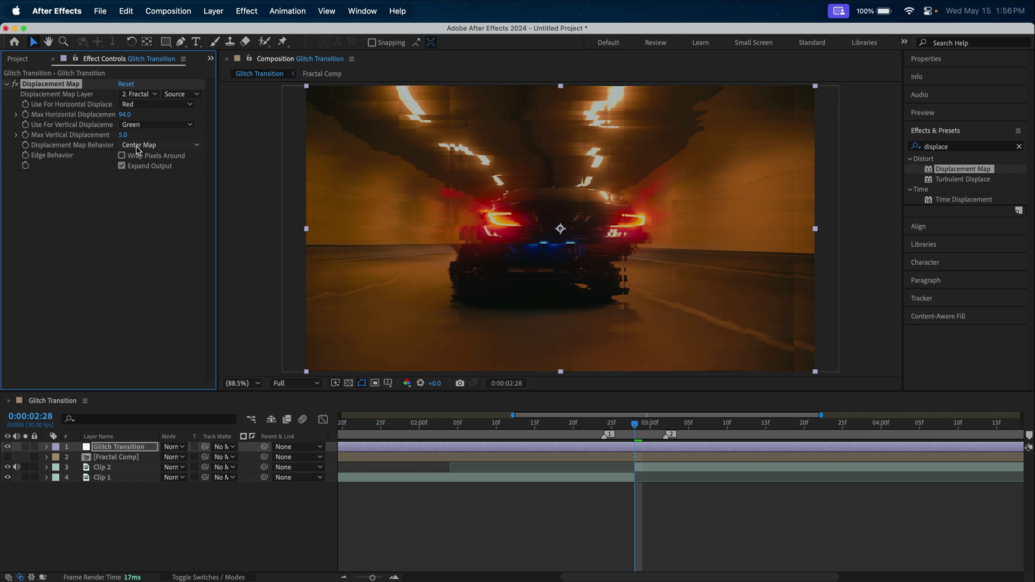
drag(123, 134, 105, 141)
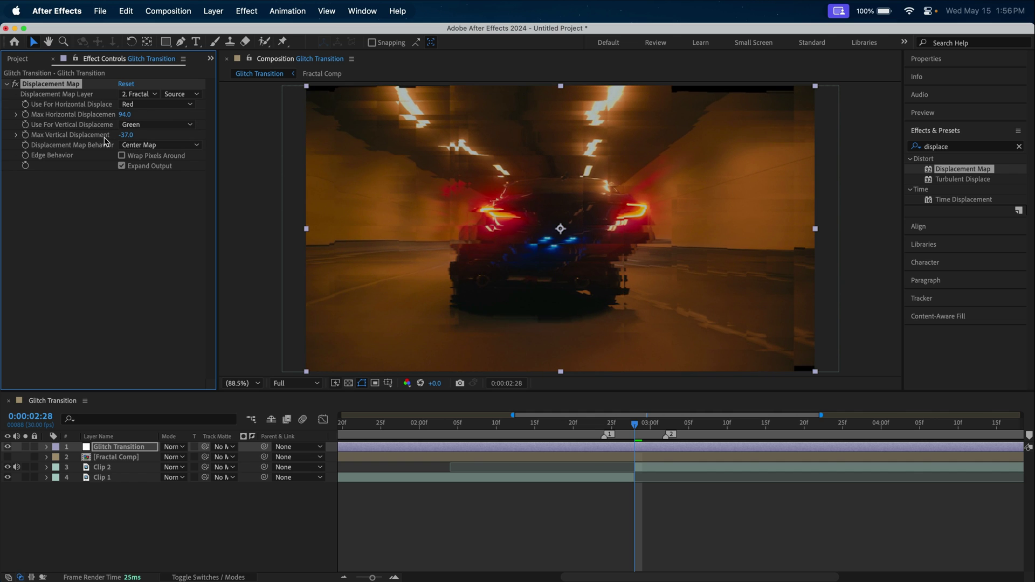
Split the glitch layer at 0:00:02:24 and 0:00:03:02, deleting the pieces outside.
click(606, 424)
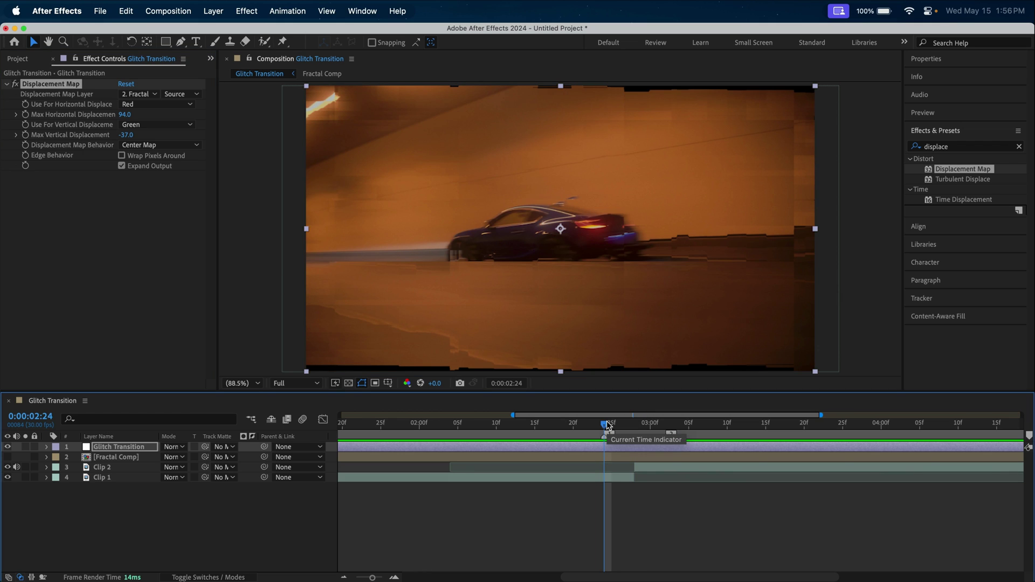
key(super+shift+d)
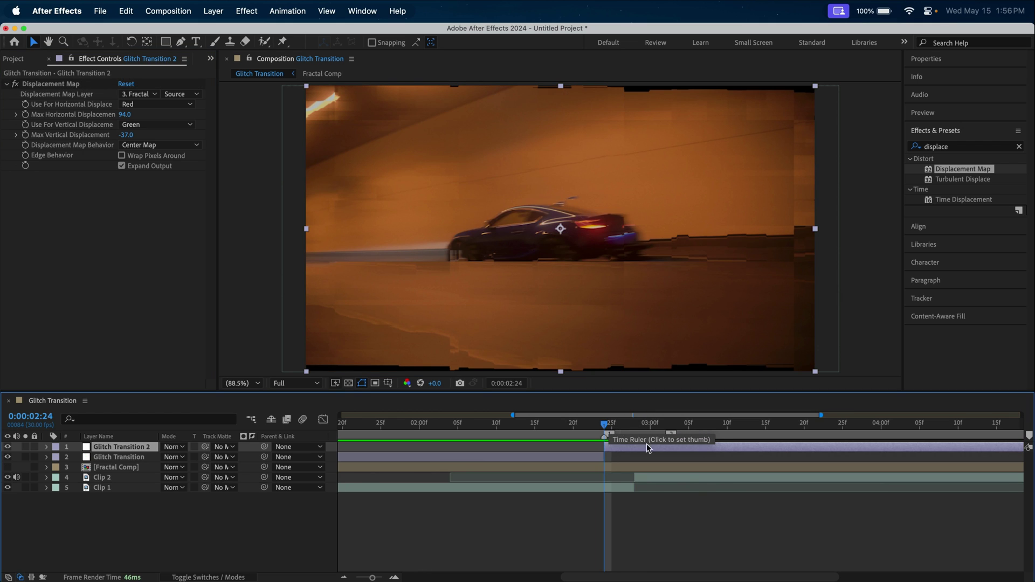
click(666, 424)
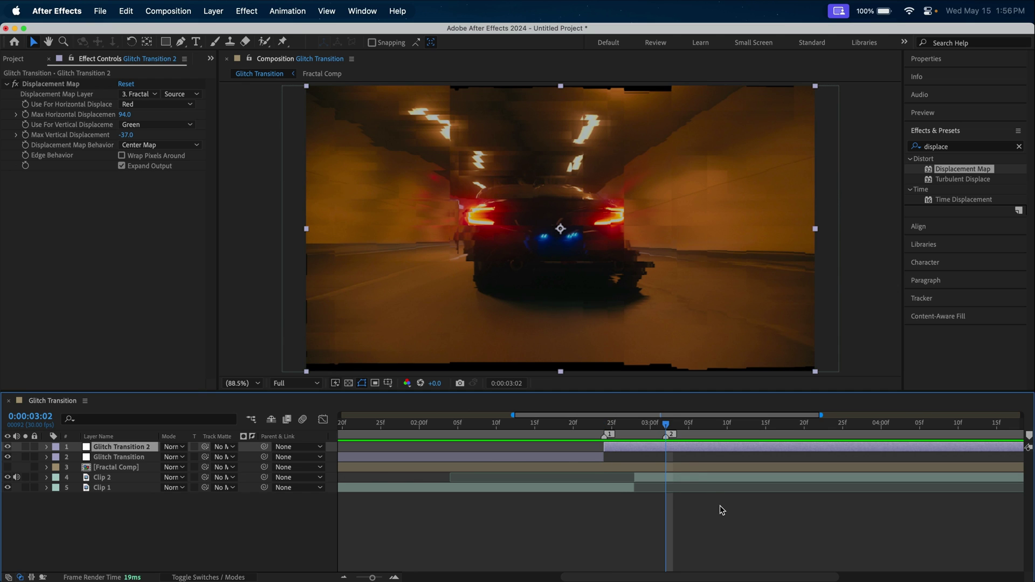
key(super+shift+d)
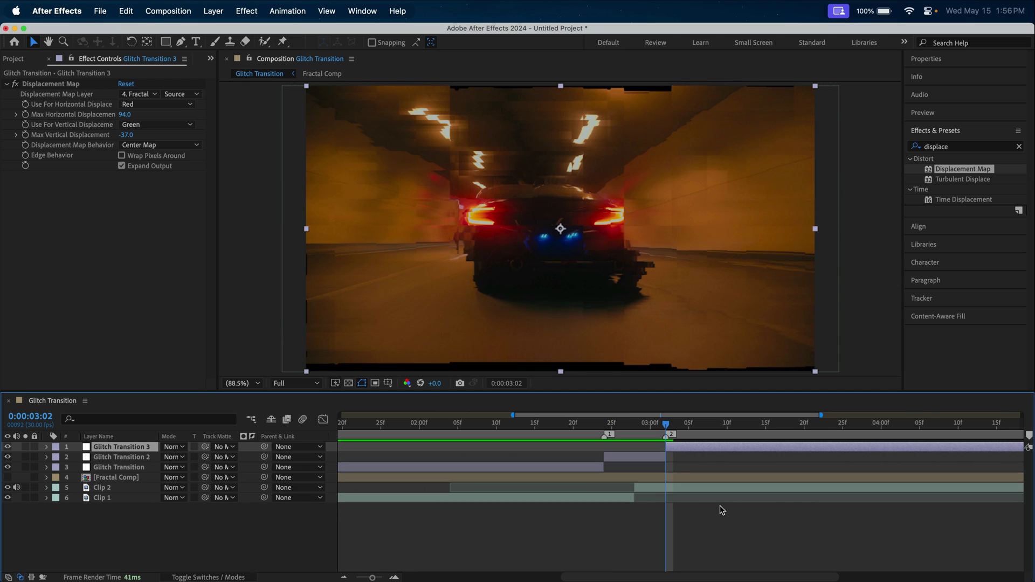
click(589, 468)
key(Delete)
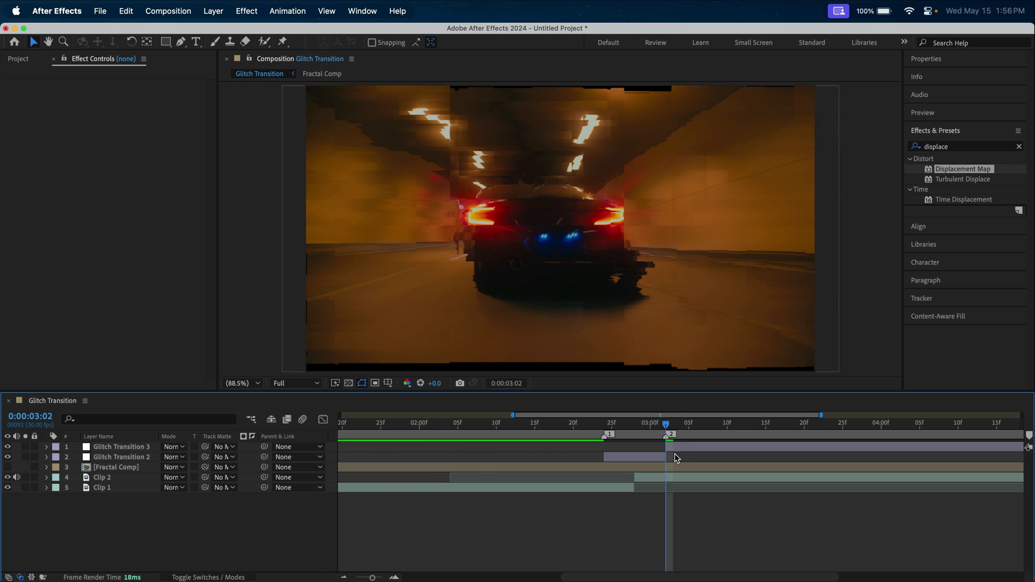
click(692, 448)
key(Delete)
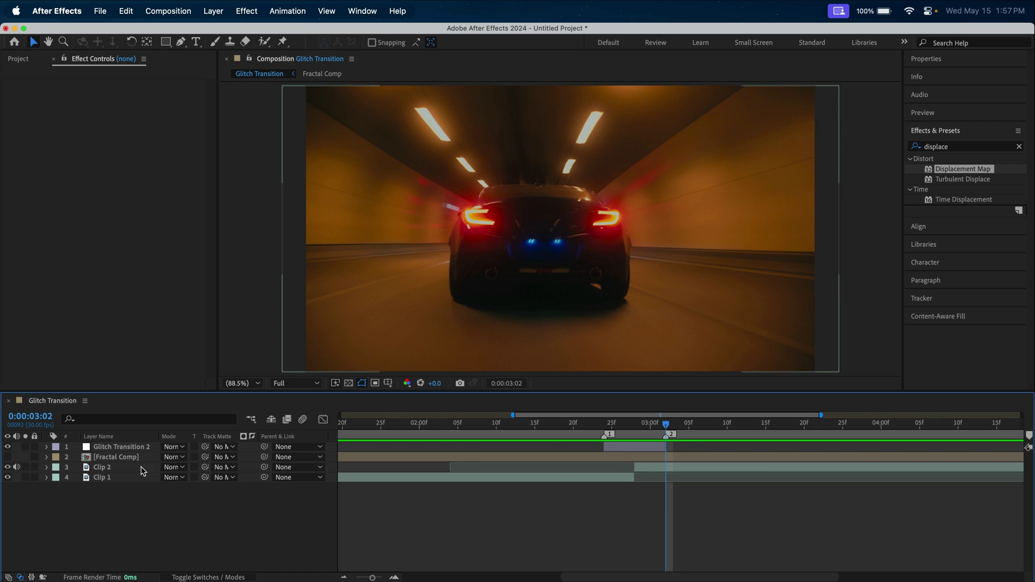
Pre-compose Clip 1 and Clip 2 into a precomp named Clips.
click(122, 471)
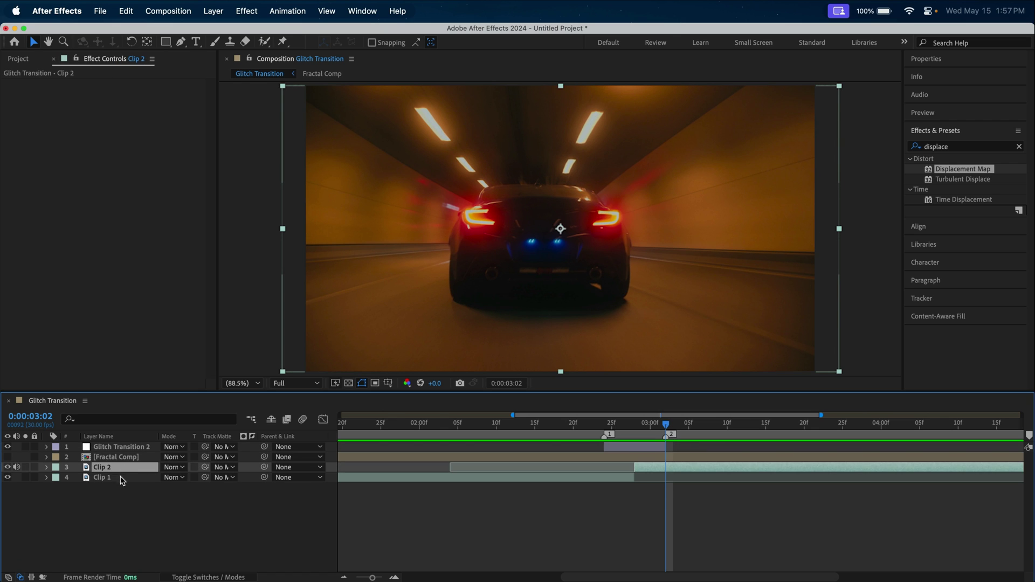
shift+click(122, 479)
right_click(124, 483)
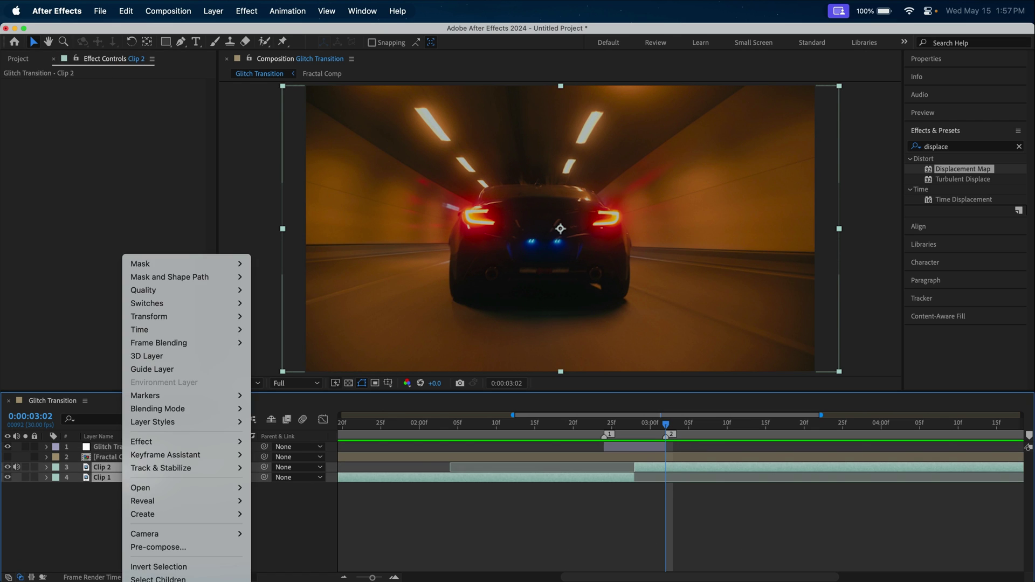
click(162, 547)
text(Clips)
key(Return)
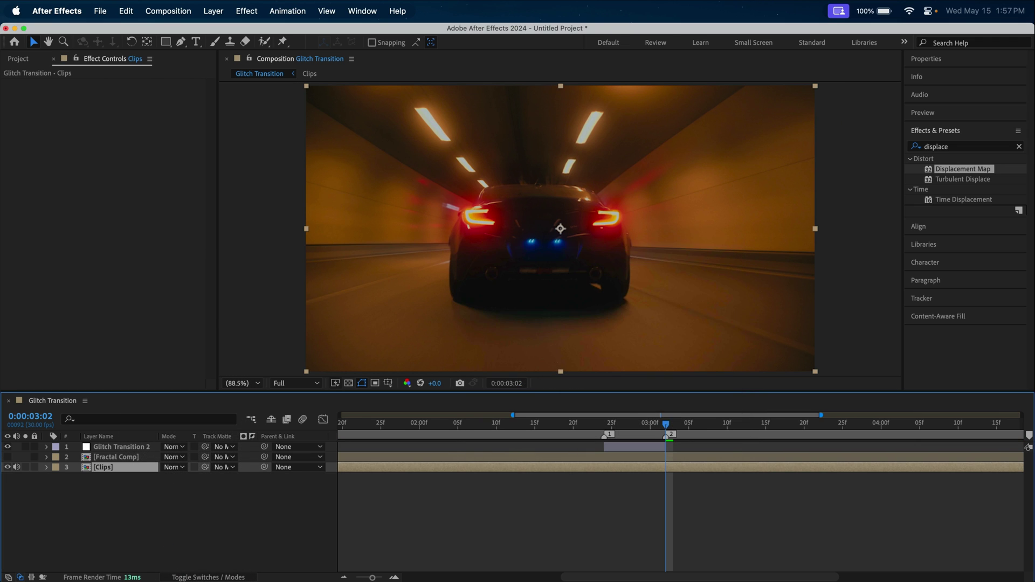
Apply Motion Tile to Clips with Mirror Edges on, Output Width 360 and Height 330.
key(Page_Up)
key(Page_Up)
key(Page_Up)
key(Page_Up)
key(Page_Up)
double_click(954, 150)
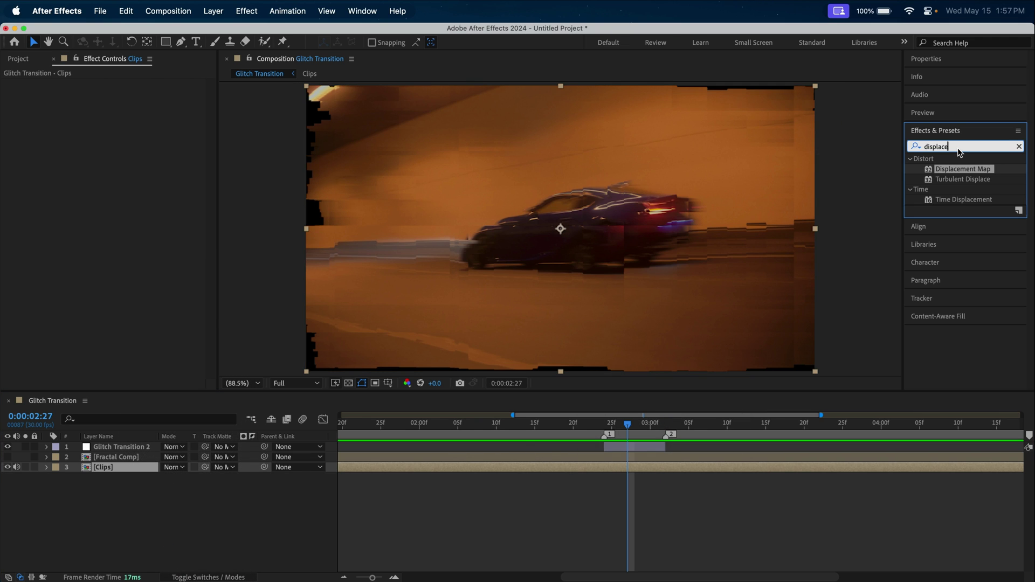
text(motion)
click(967, 221)
drag(967, 222, 121, 467)
click(121, 145)
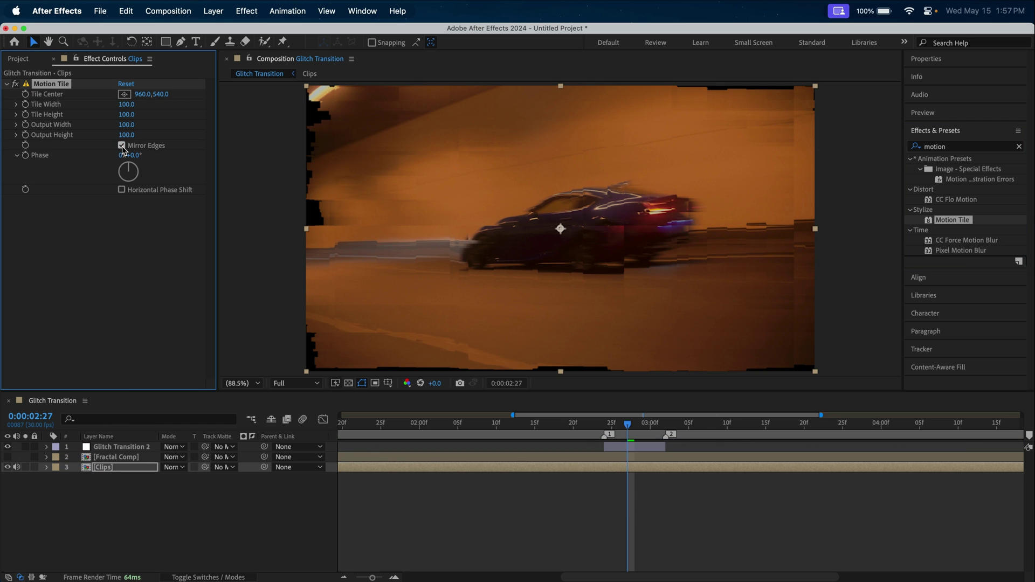
mouse_move(127, 124)
mouse_down()
mouse_move(151, 129)
mouse_move(138, 137)
mouse_up()
Preview the finished glitch transition from 0:00:02:01.
click(458, 429)
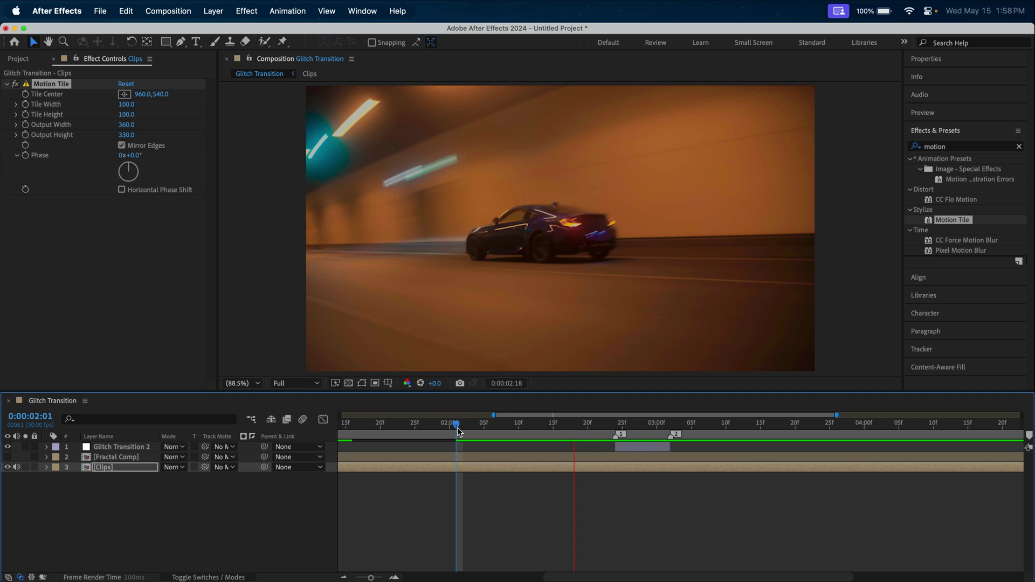
key(space)
key(space)
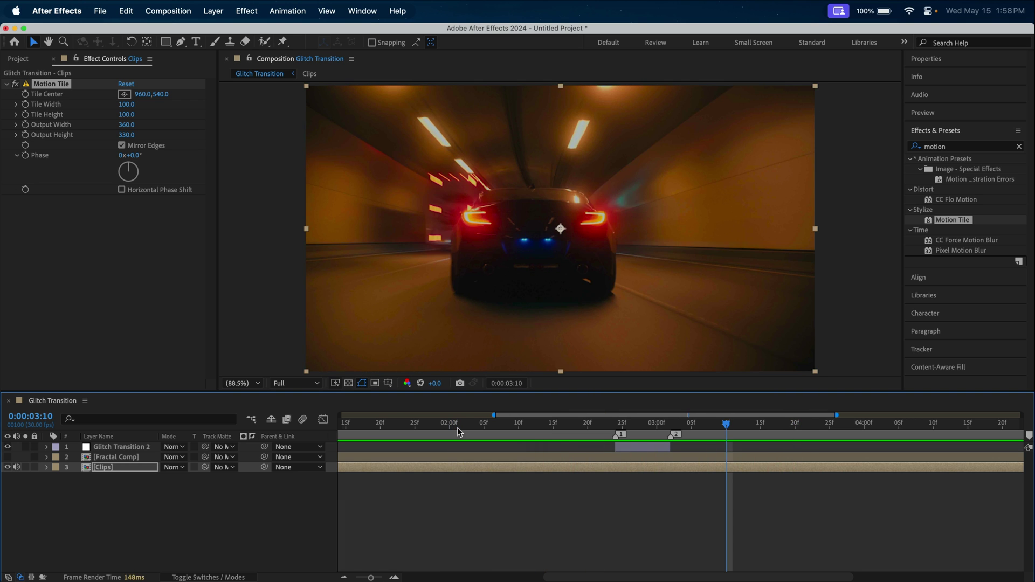
click(122, 446)
Add an adjustment layer trimmed to 0:00:02:24–0:00:03:02 by splitting and deleting outer pieces.
right_click(138, 480)
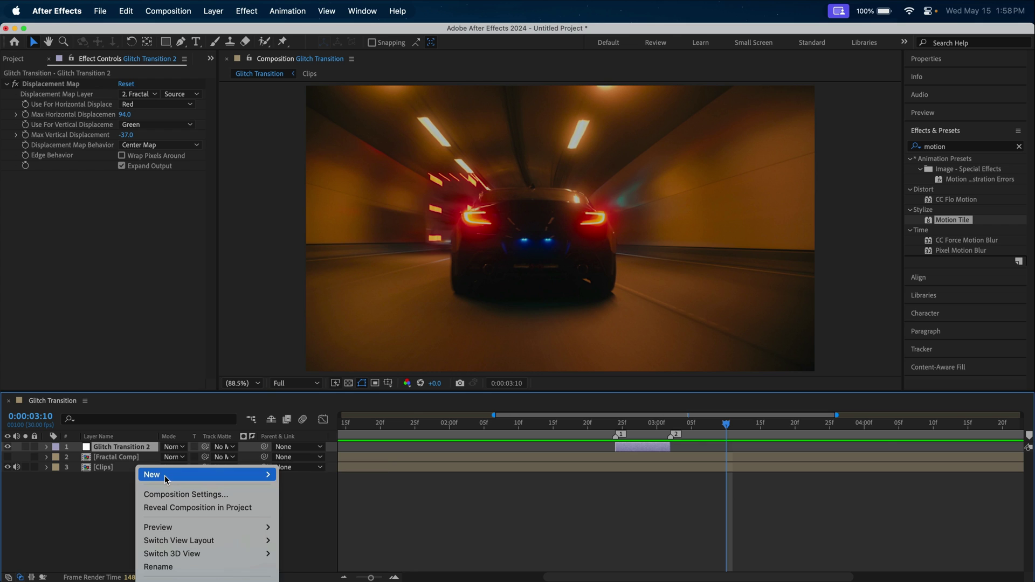
mouse_move(183, 475)
click(316, 573)
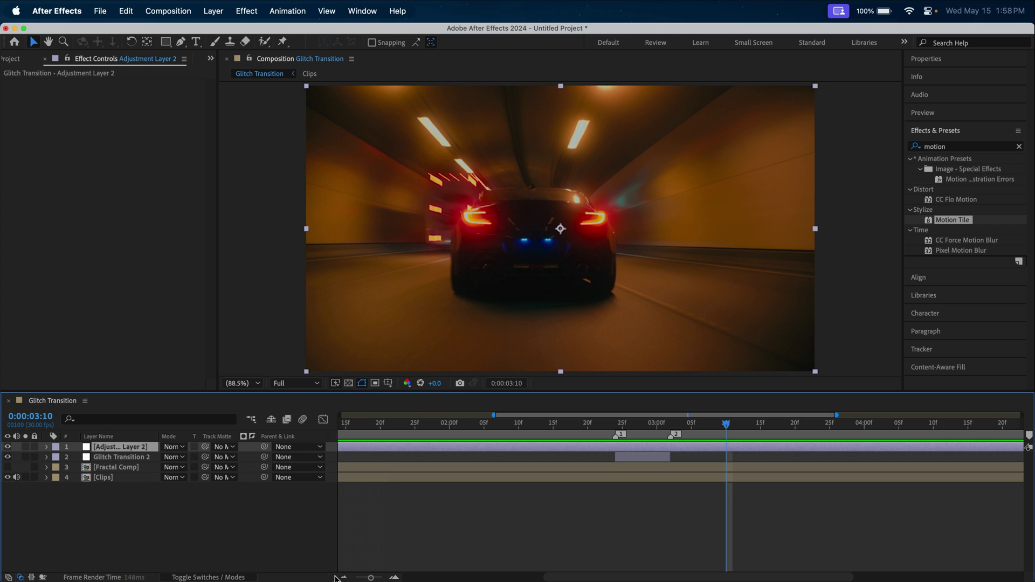
click(617, 425)
key(super+shift+d)
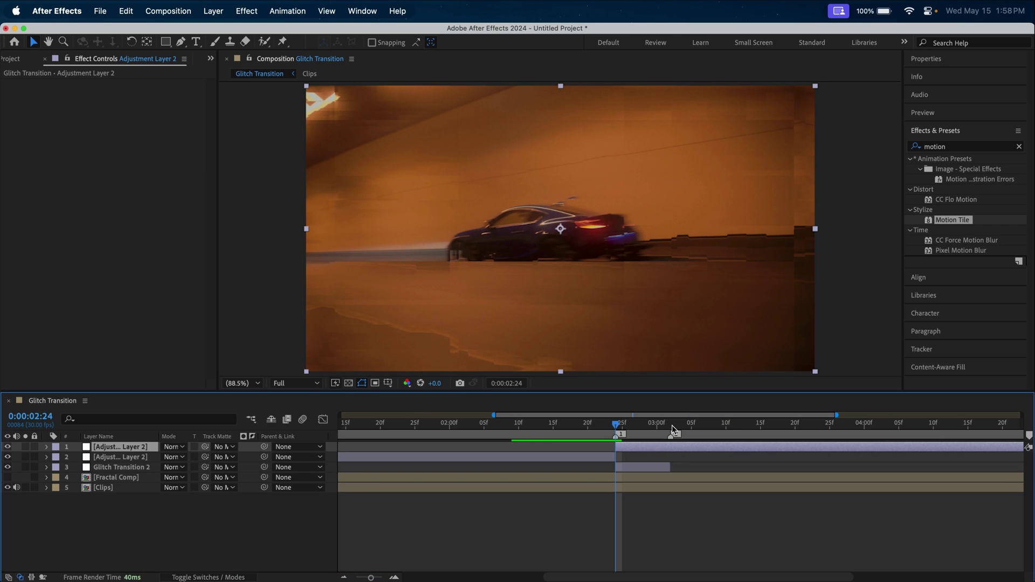
key(k)
key(super+shift+d)
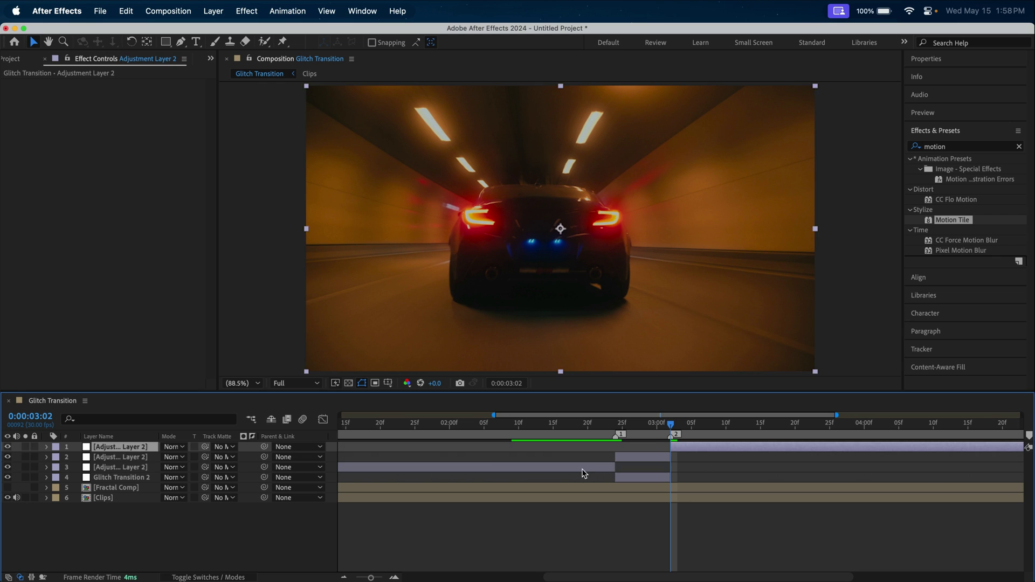
click(583, 468)
key(Delete)
click(686, 449)
key(Delete)
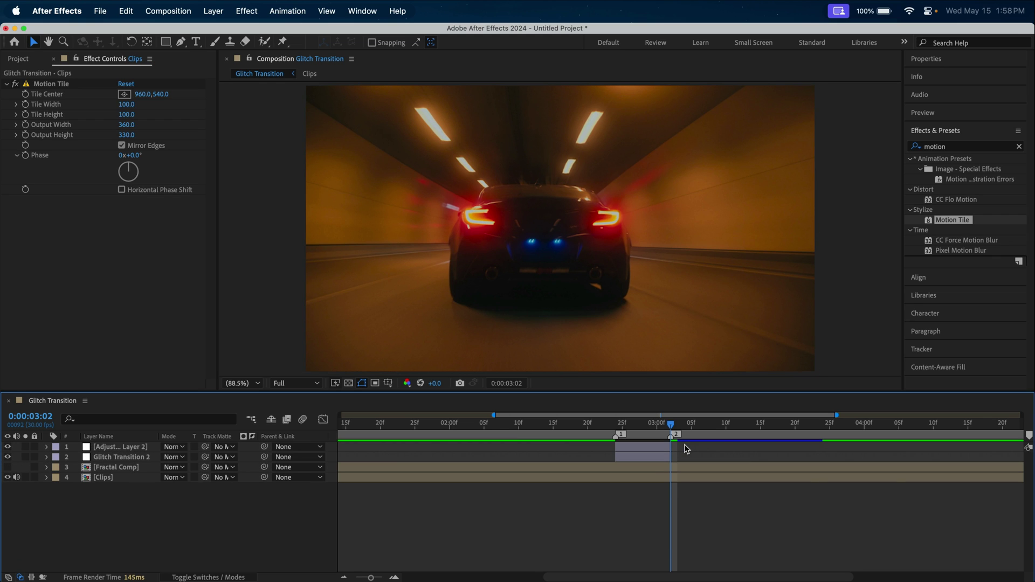
Rename the remaining adjustment layer to Red.
click(101, 447)
key(Return)
text(Red)
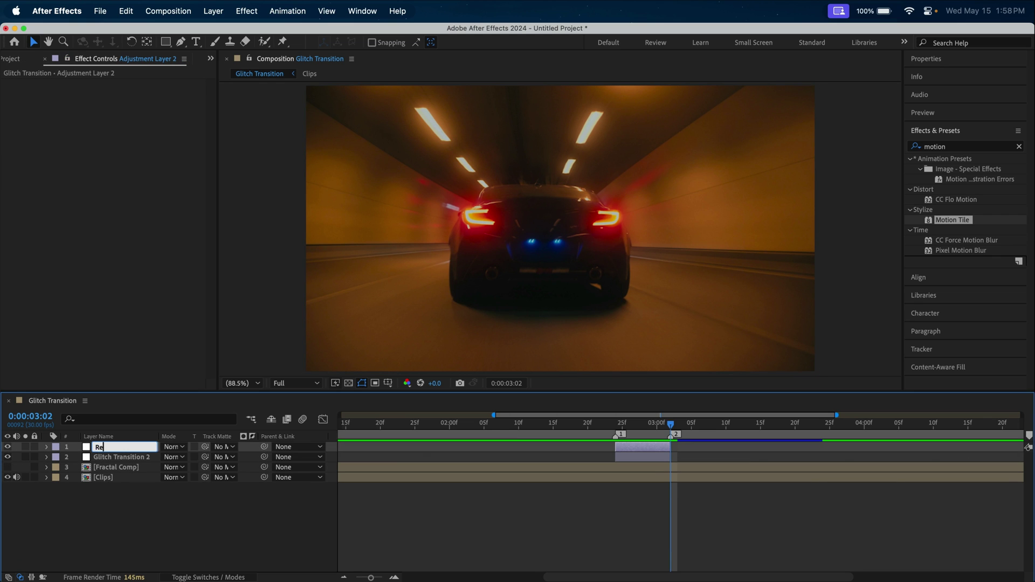
key(Return)
Apply Shift Channels to Red with Green and Blue set to Full Off.
click(937, 147)
text(shift chan)
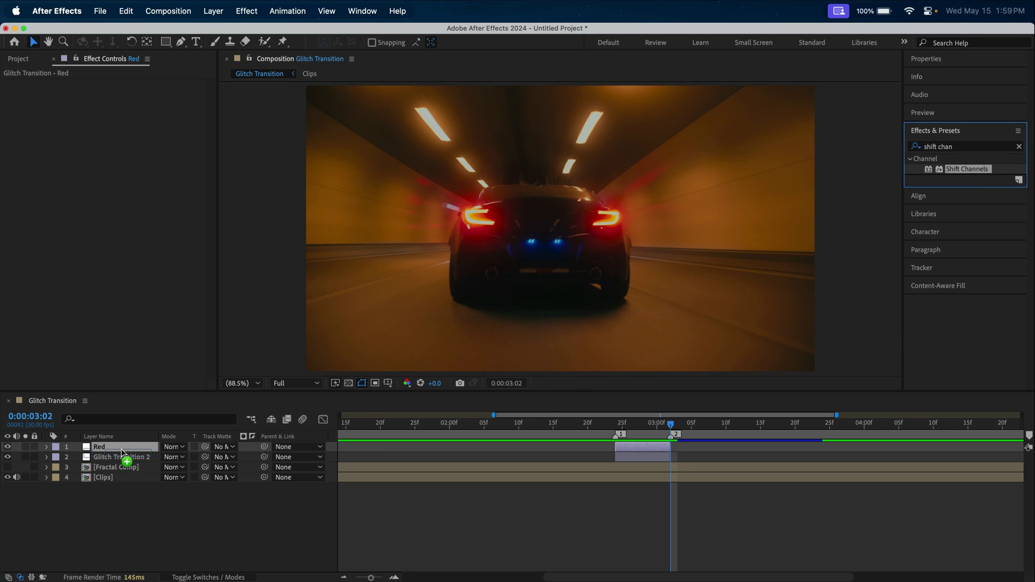
drag(122, 451, 123, 451)
click(164, 115)
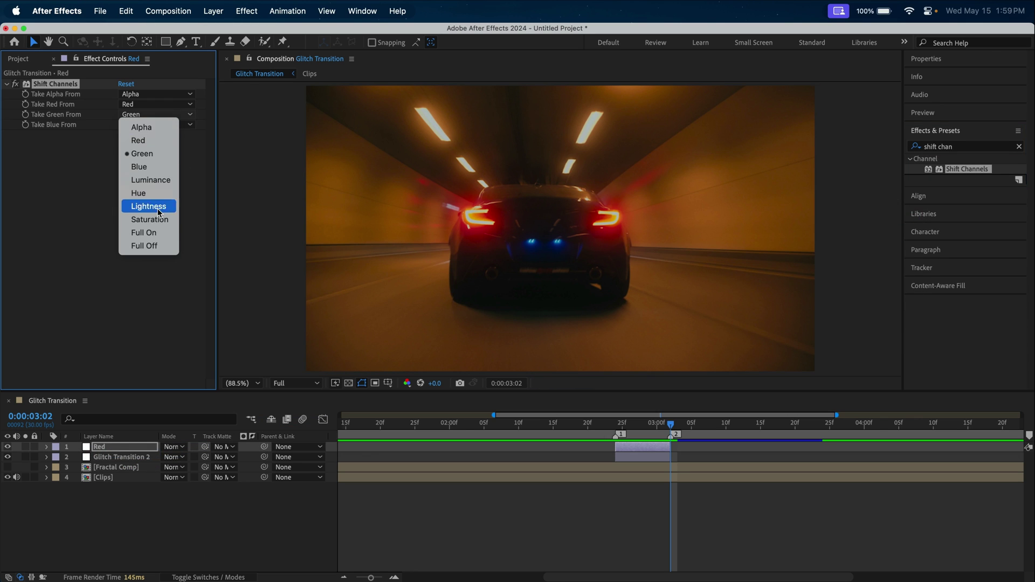
click(158, 249)
click(155, 130)
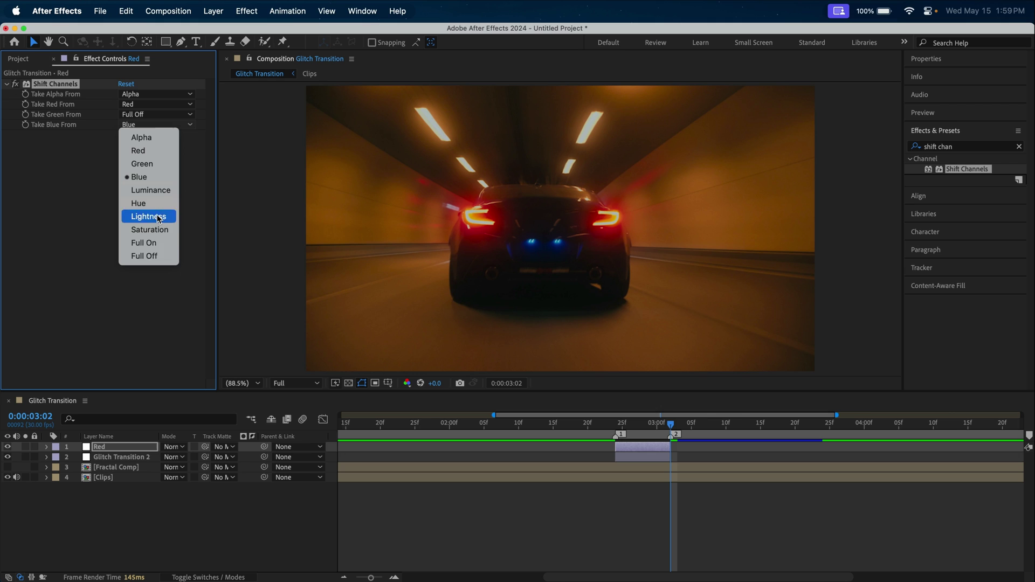
click(160, 258)
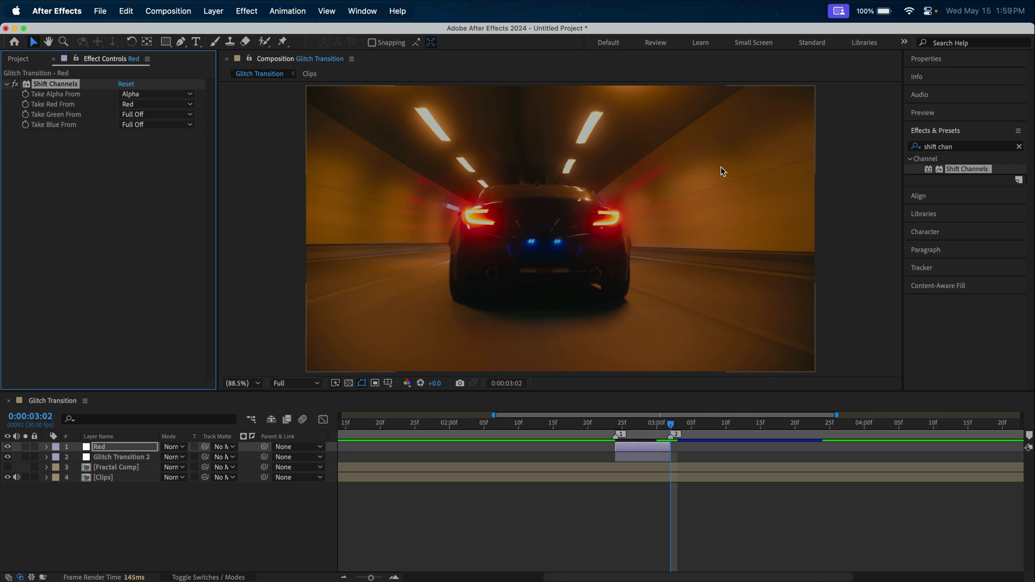
Apply the Wiggle - position preset to the Red layer.
click(937, 148)
text(wiggle)
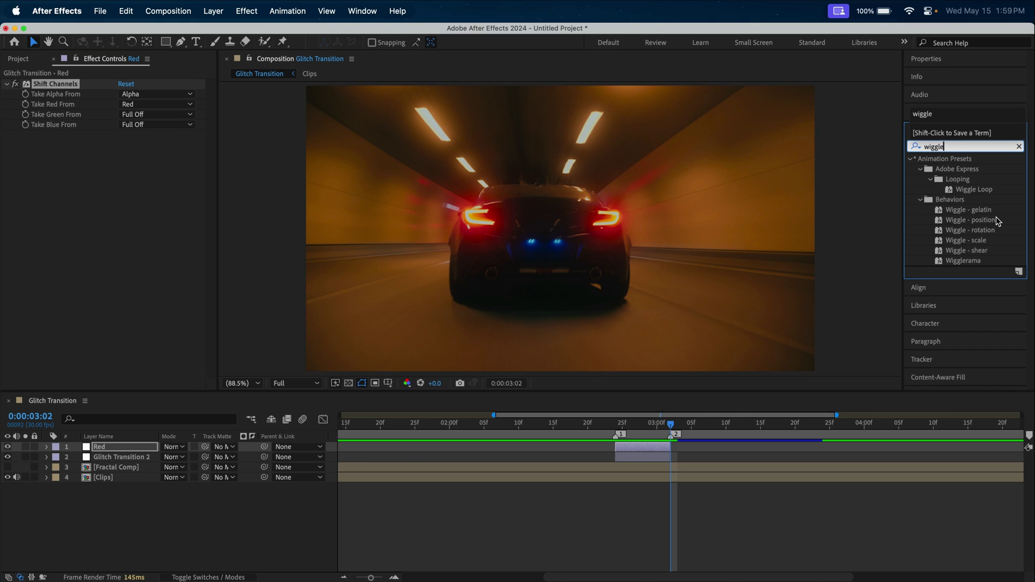
drag(998, 221, 122, 451)
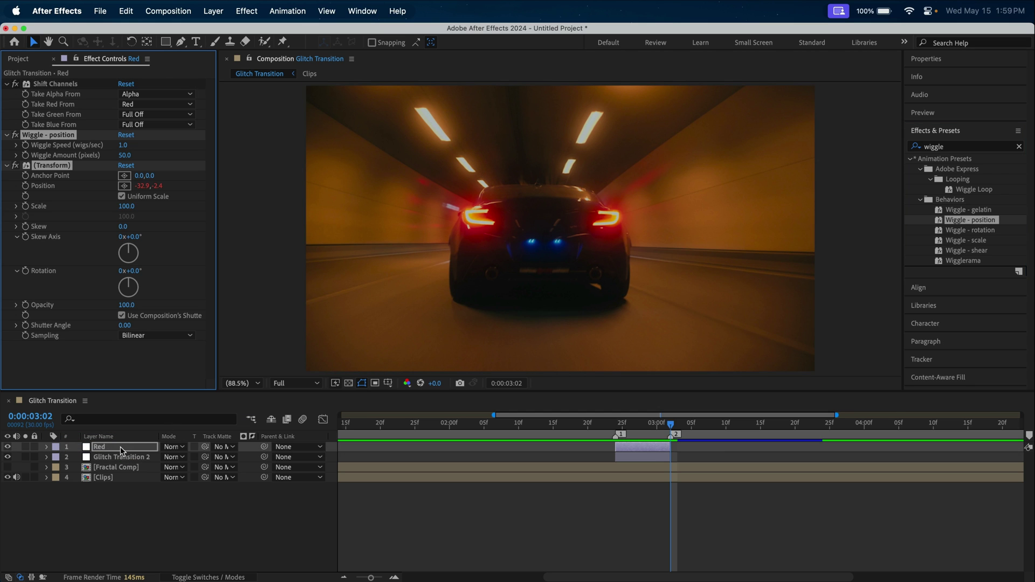
Duplicate Red as Green, with red Full Off and green taken from Green.
click(643, 424)
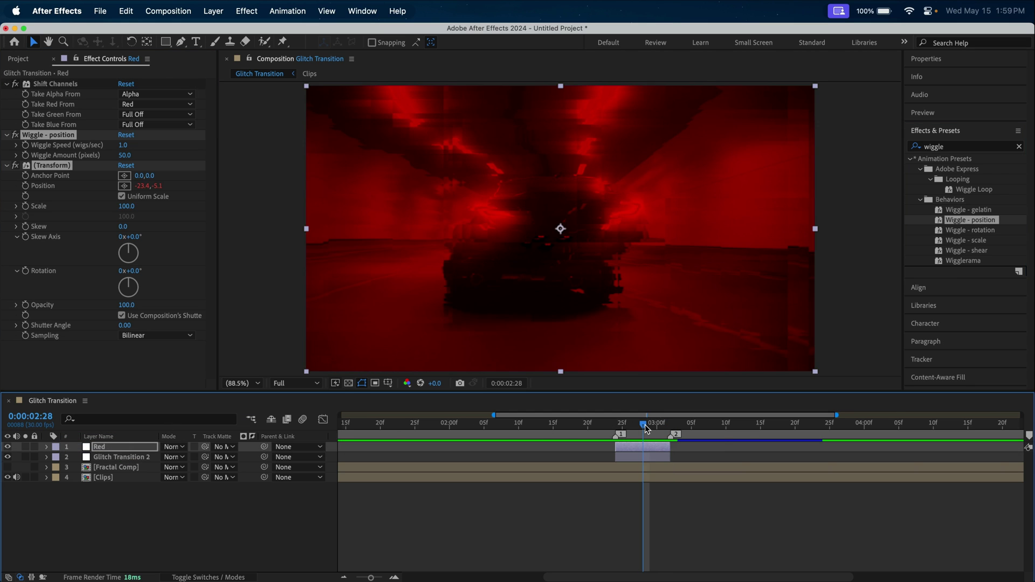
click(99, 449)
key(super+d)
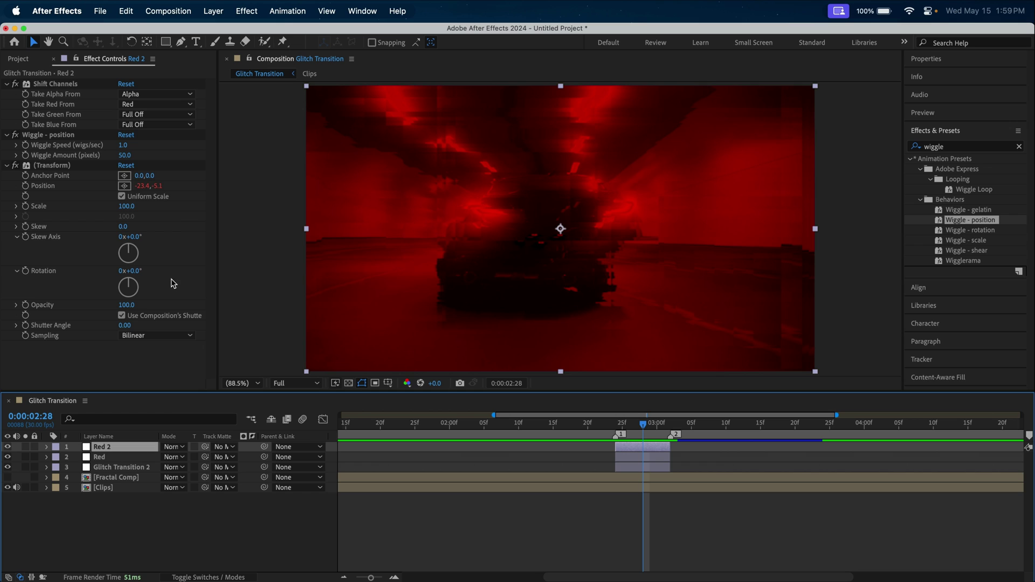
click(157, 105)
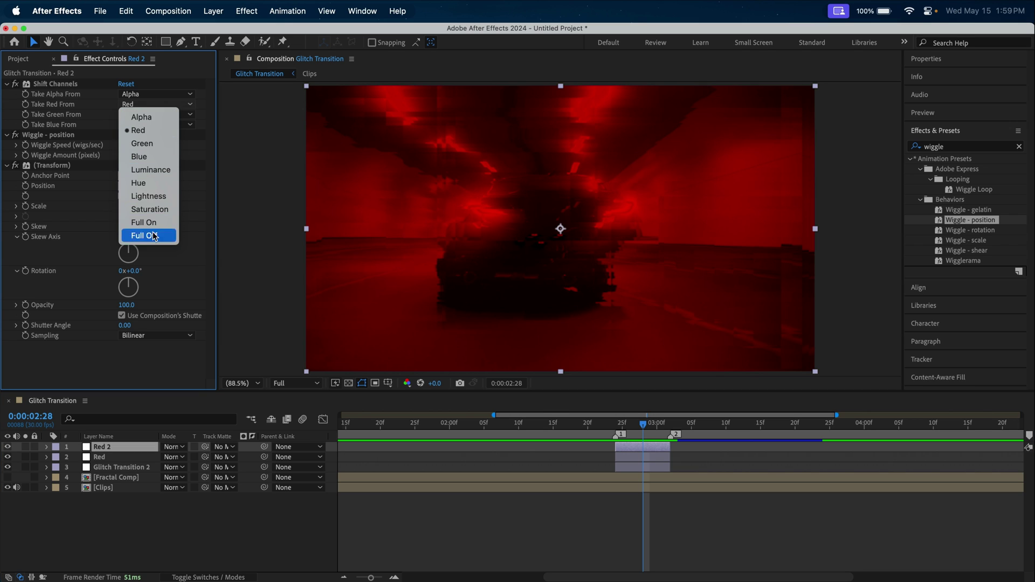
click(144, 236)
click(144, 116)
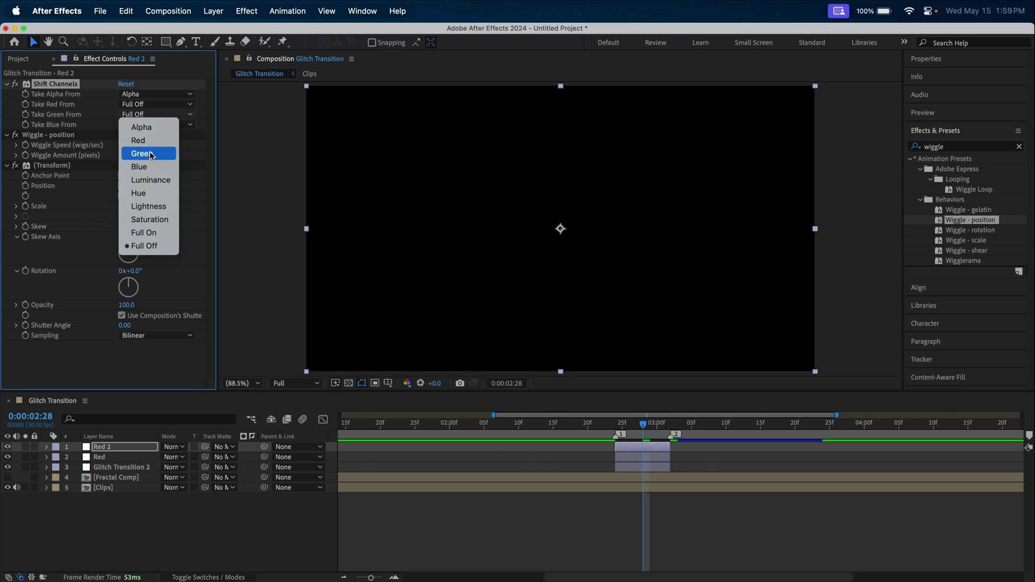
click(164, 154)
text(G)
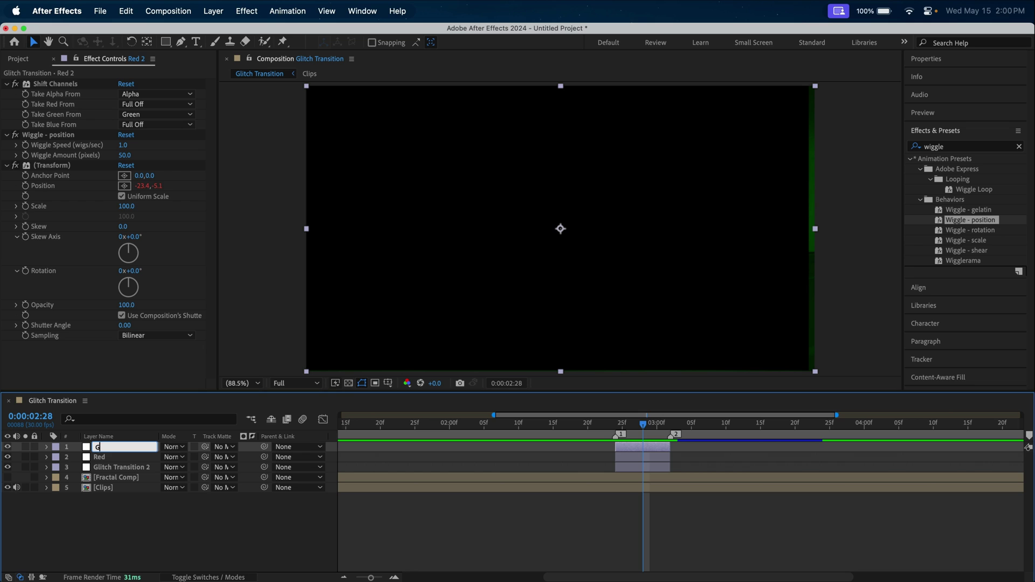
text(reen)
key(Return)
Duplicate Green as Blue, with green Full Off and blue taken from Blue.
key(super+d)
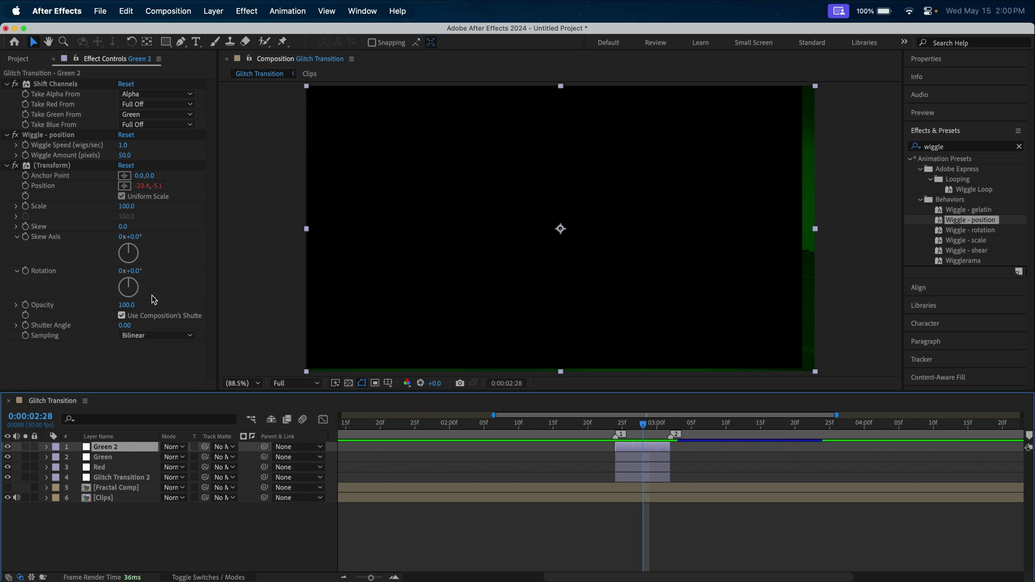
click(158, 119)
click(159, 245)
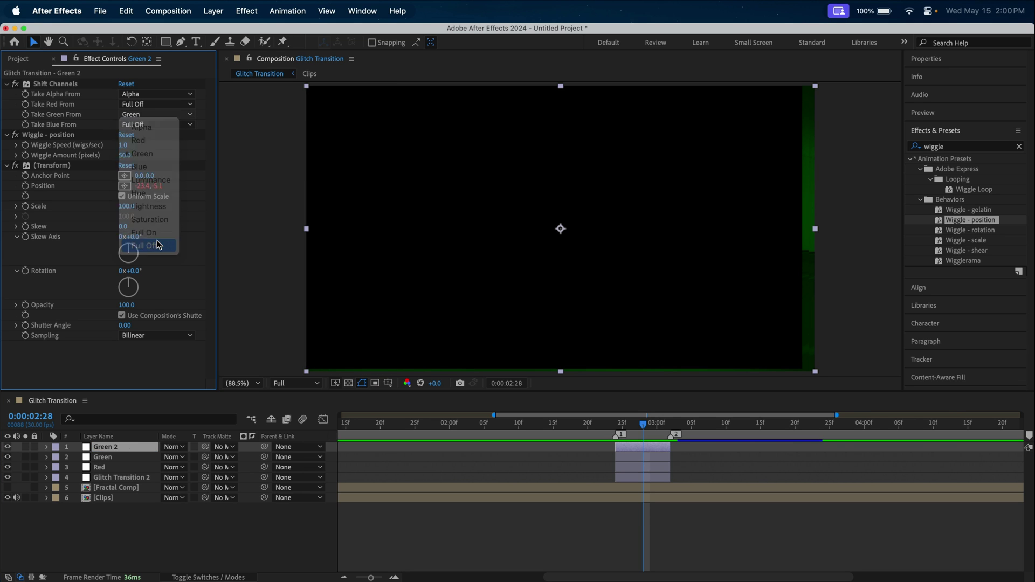
click(160, 127)
click(148, 171)
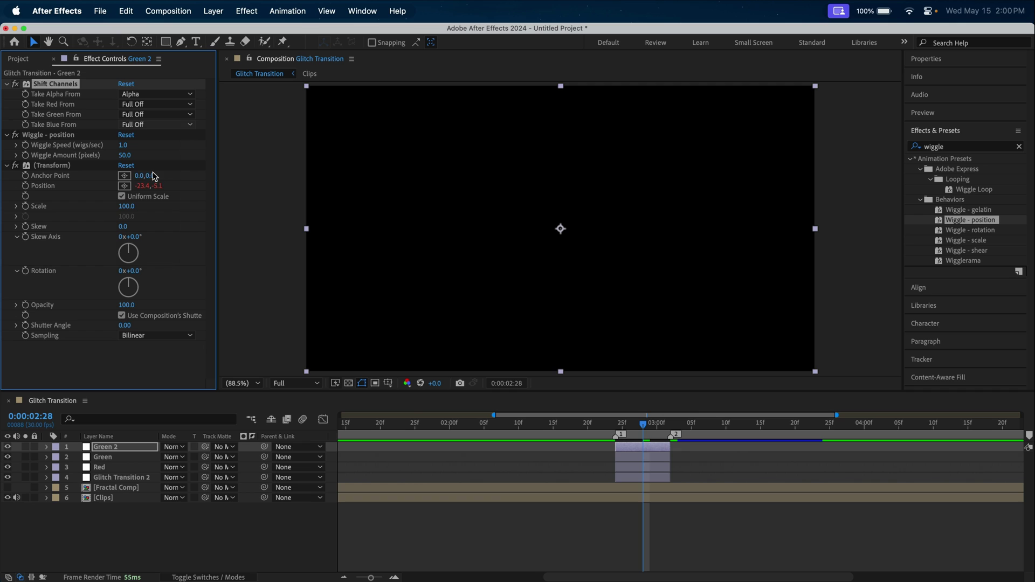
click(124, 446)
key(Return)
text(B)
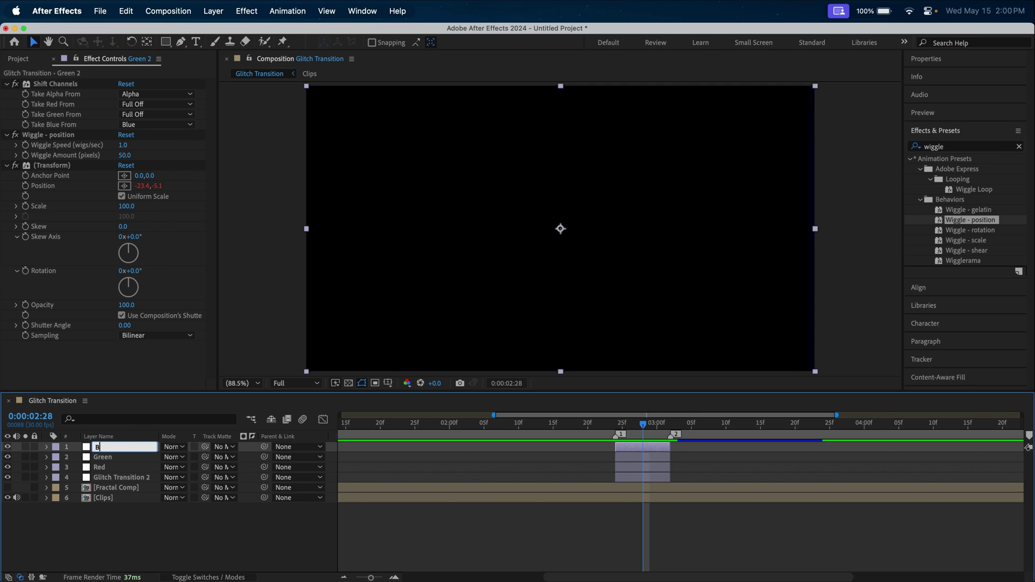
text(lue)
key(Return)
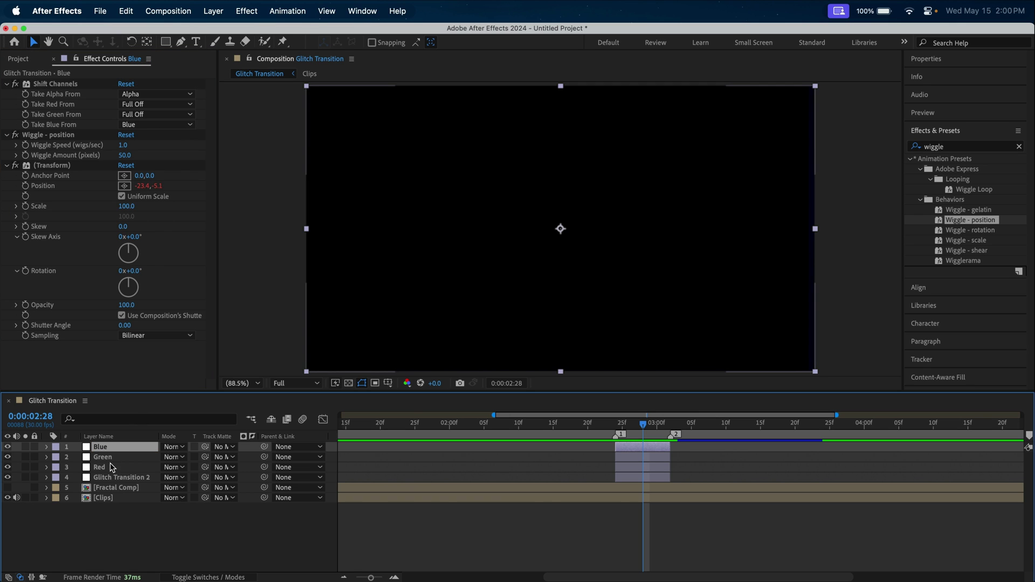
Select the Blue, Green and Red layers and set their blend mode to Screen.
shift+click(111, 467)
click(185, 448)
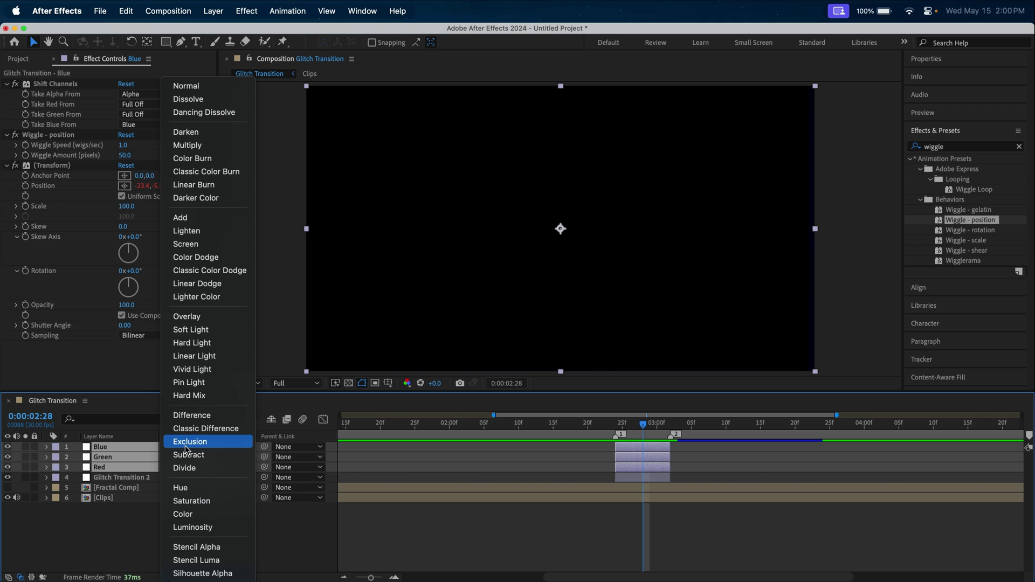
click(204, 246)
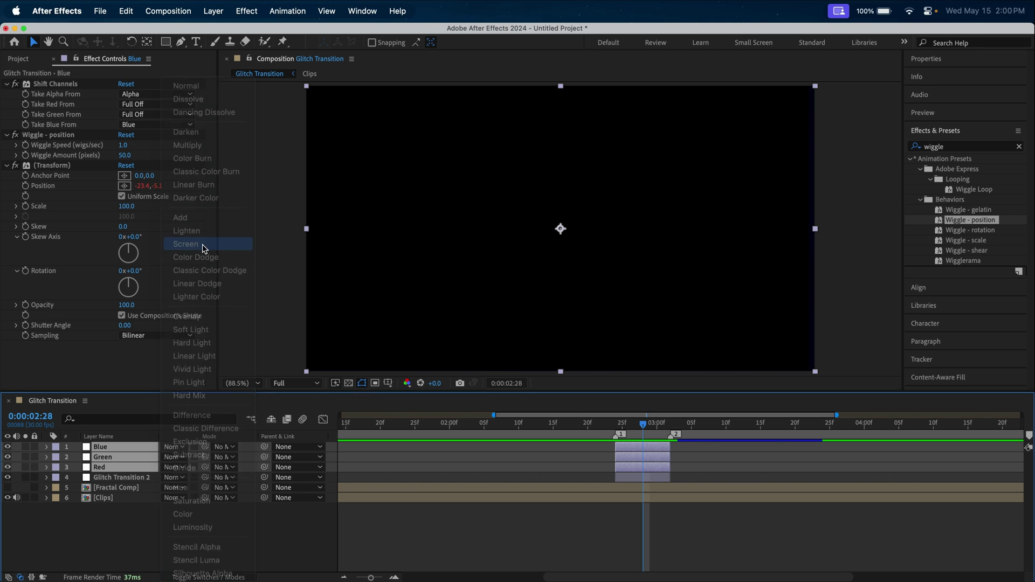
click(228, 578)
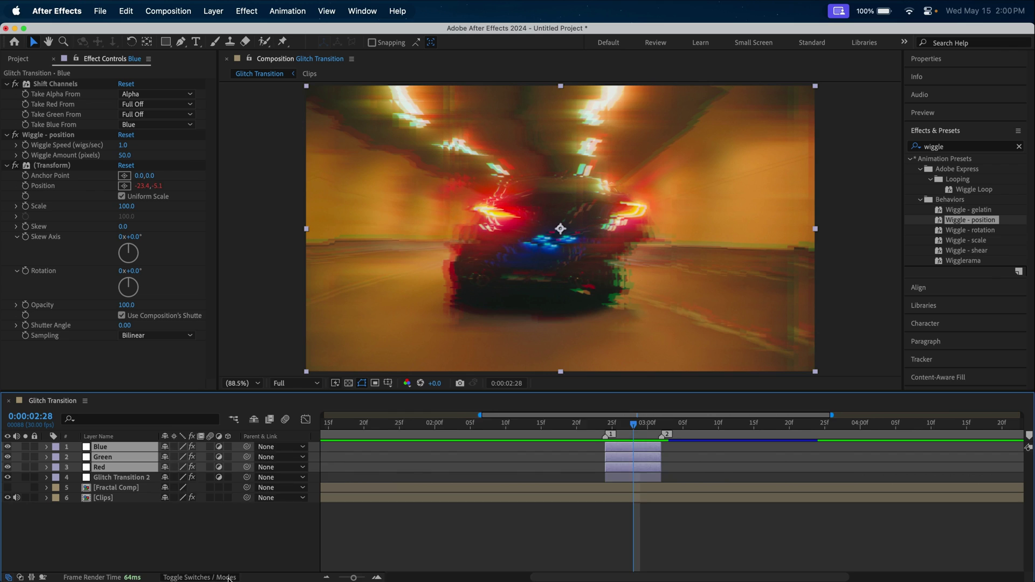
click(228, 579)
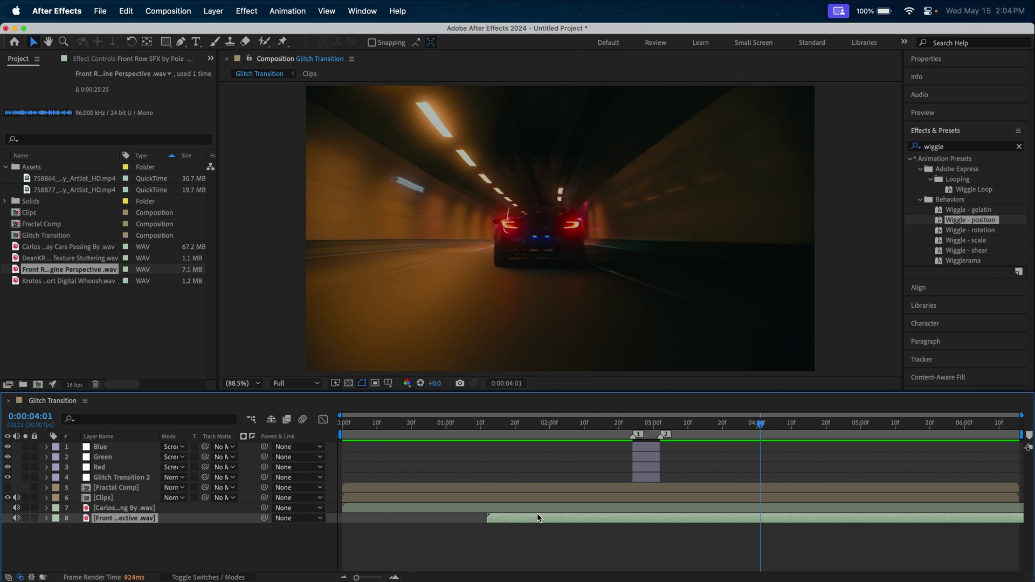